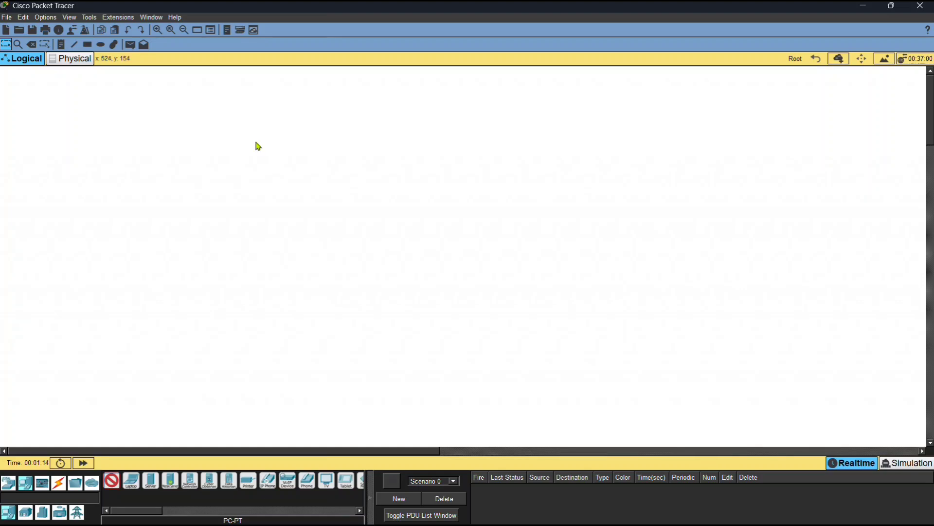
Place three PCs (PC-PT) in the empty workspace, spread out as a wide triangle
{"action": "left_click", "coordinate": [257, 143]}
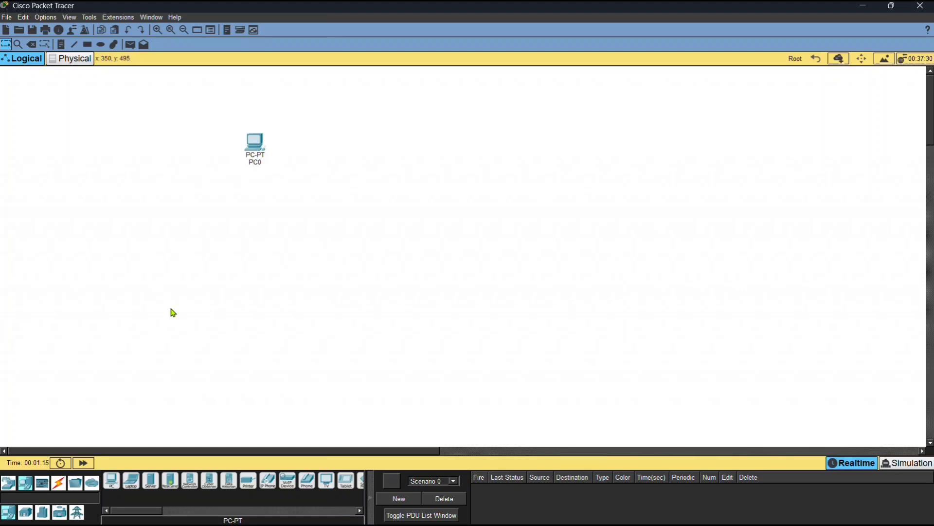
{"action": "left_click", "coordinate": [400, 349]}
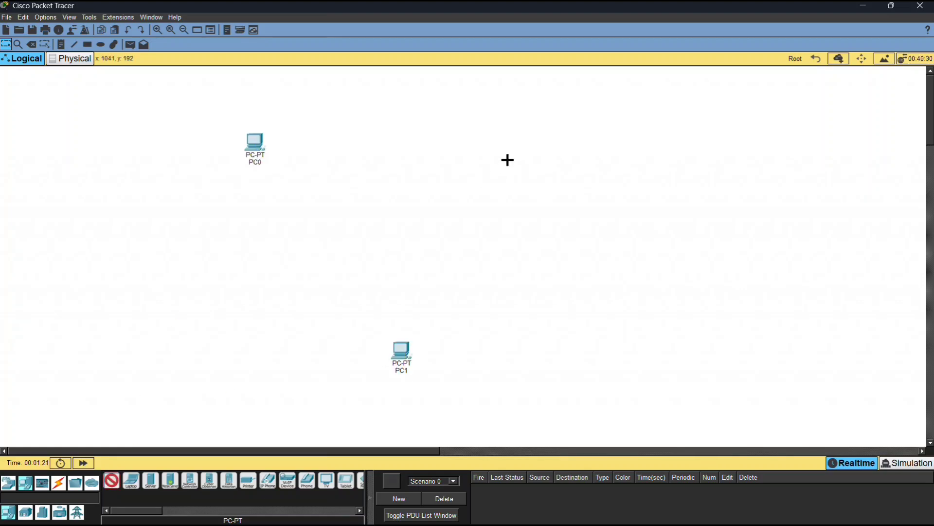
{"action": "left_click", "coordinate": [508, 157]}
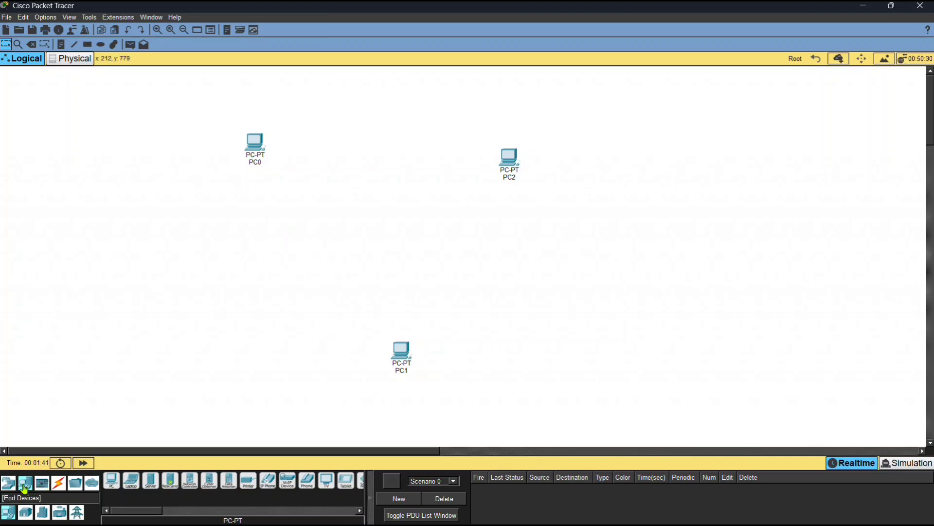
Add a 2960 switch to the workspace in the middle of the three PCs
{"action": "left_click", "coordinate": [9, 482]}
{"action": "left_click", "coordinate": [26, 512]}
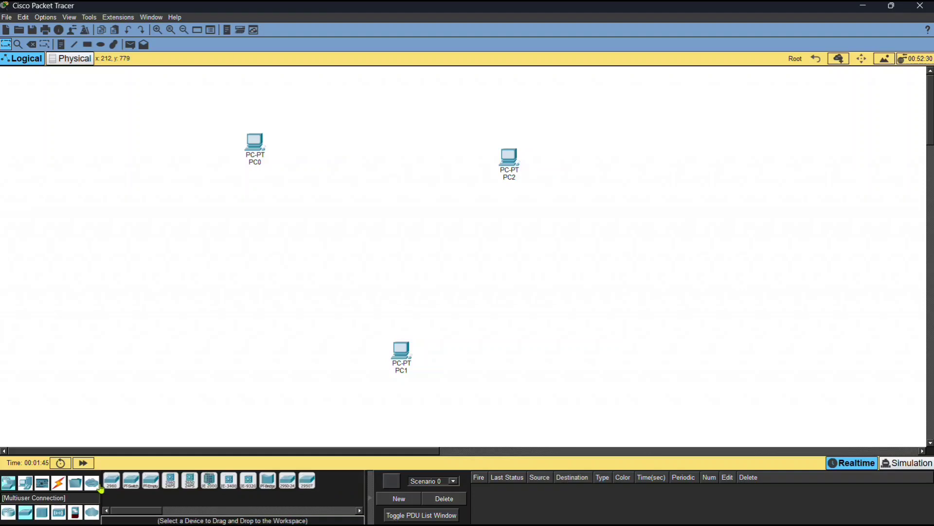
{"action": "left_click", "coordinate": [111, 481]}
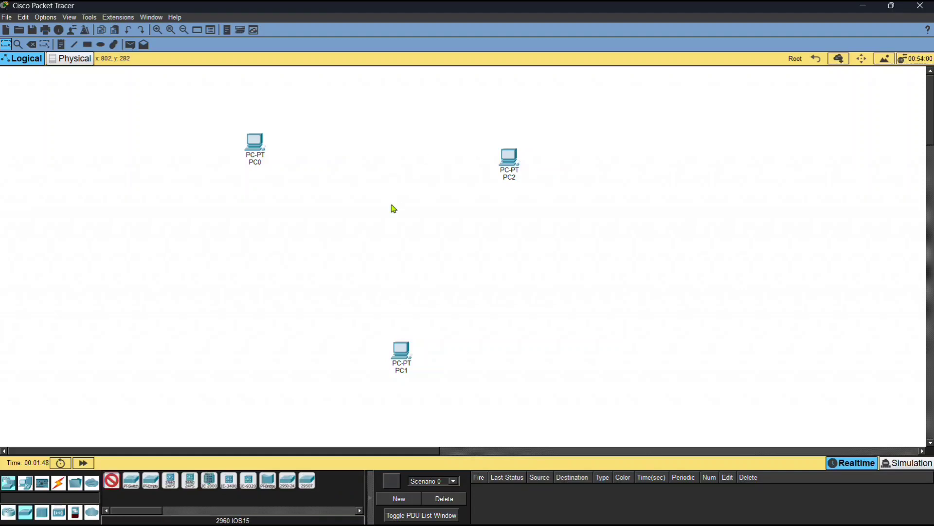
{"action": "left_click", "coordinate": [394, 208]}
Connect PC0 and PC1 to the switch using the automatically chosen connection type
{"action": "left_click", "coordinate": [59, 481]}
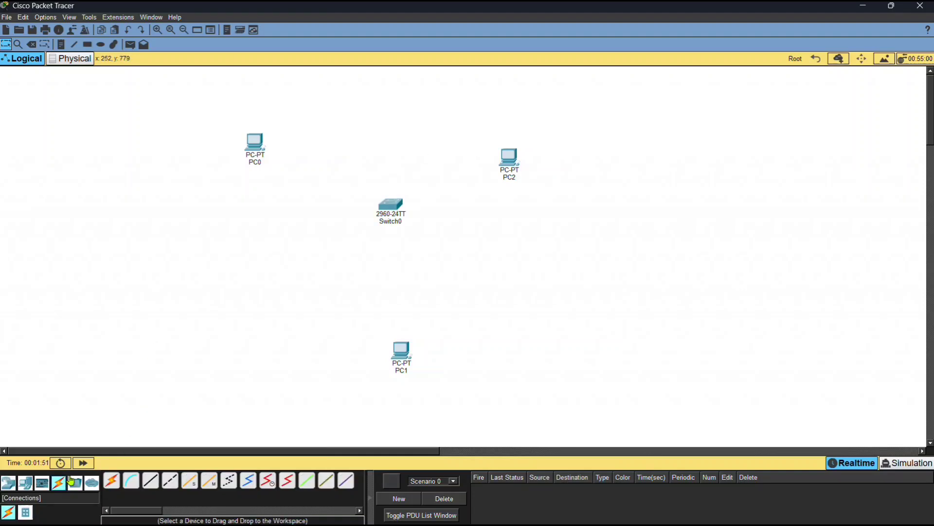
{"action": "left_click", "coordinate": [112, 482]}
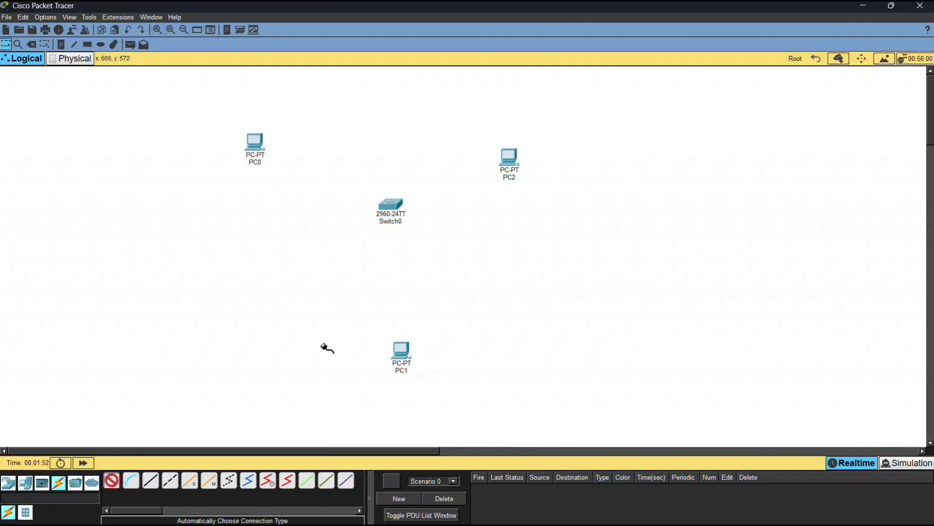
{"action": "left_click", "coordinate": [259, 144]}
{"action": "left_click", "coordinate": [388, 204]}
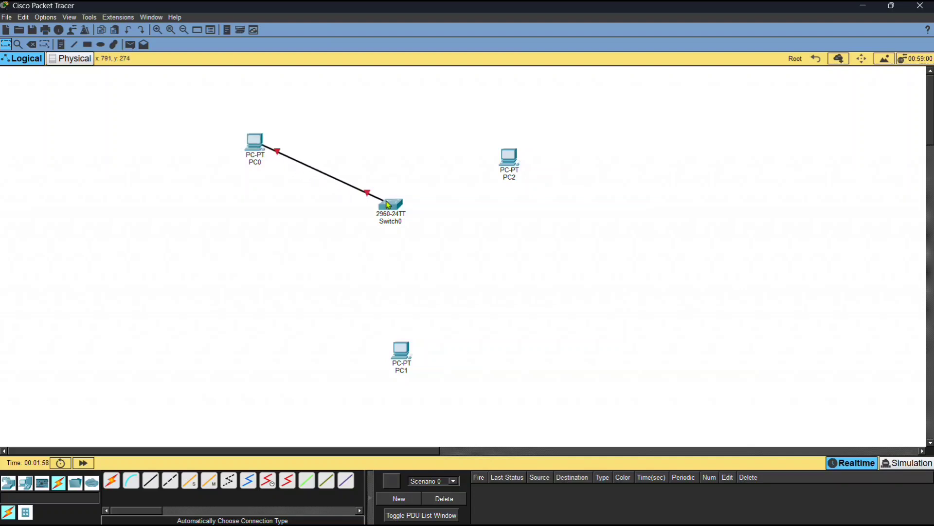
{"action": "left_click", "coordinate": [111, 482]}
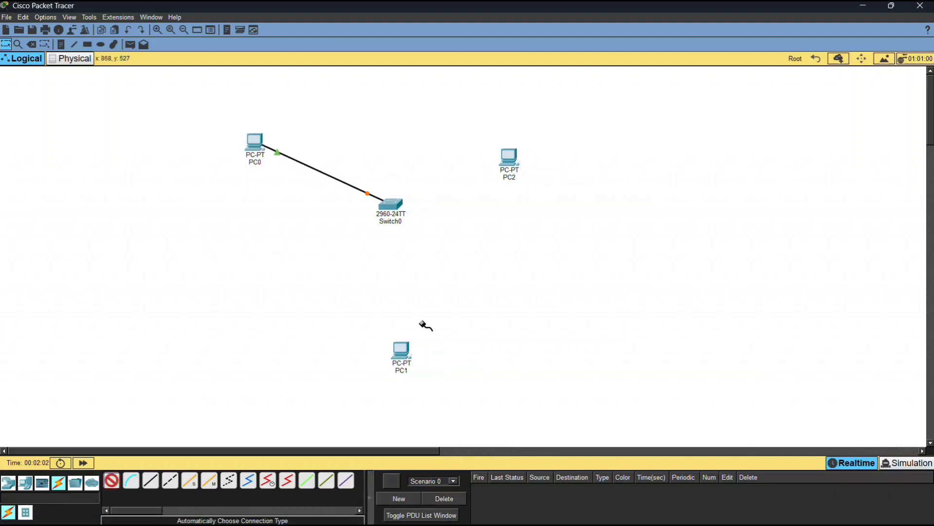
{"action": "left_click", "coordinate": [408, 355]}
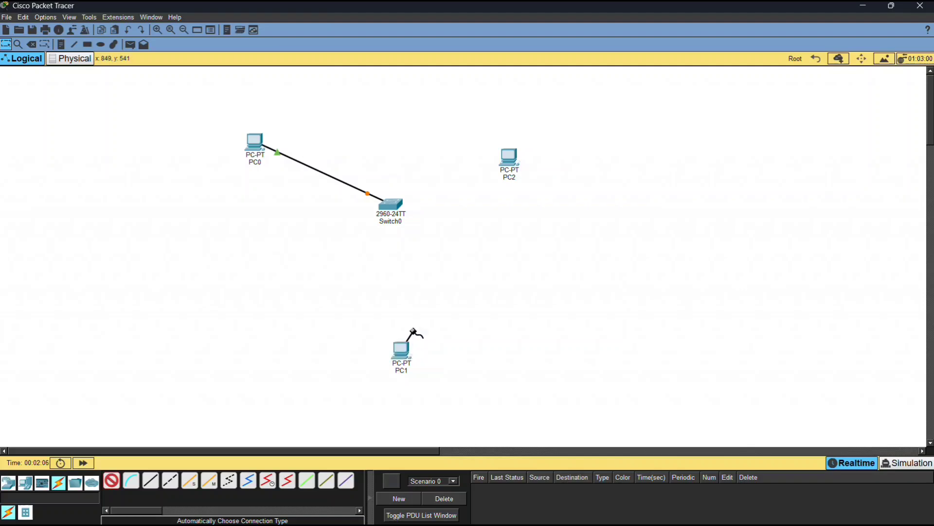
{"action": "left_click", "coordinate": [391, 208]}
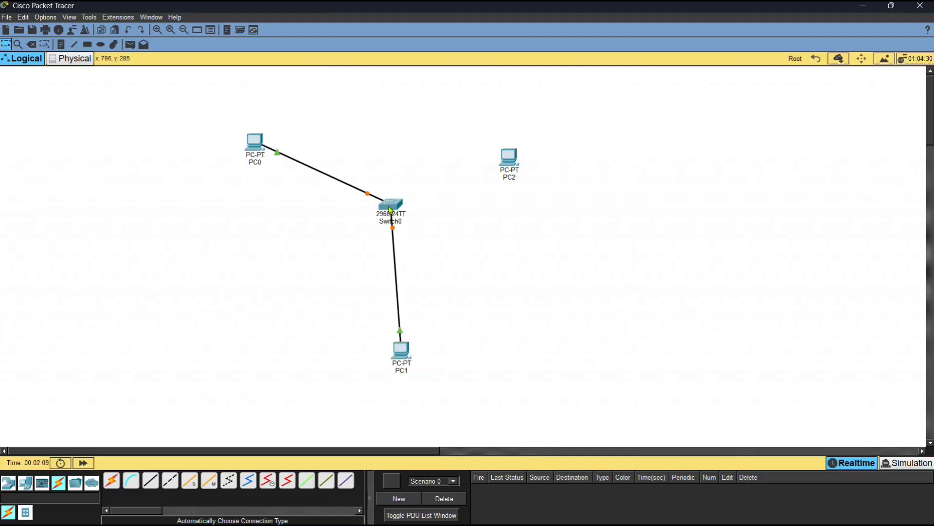
Connect PC2 to the switch with an automatically chosen connection type
{"action": "left_click", "coordinate": [112, 481]}
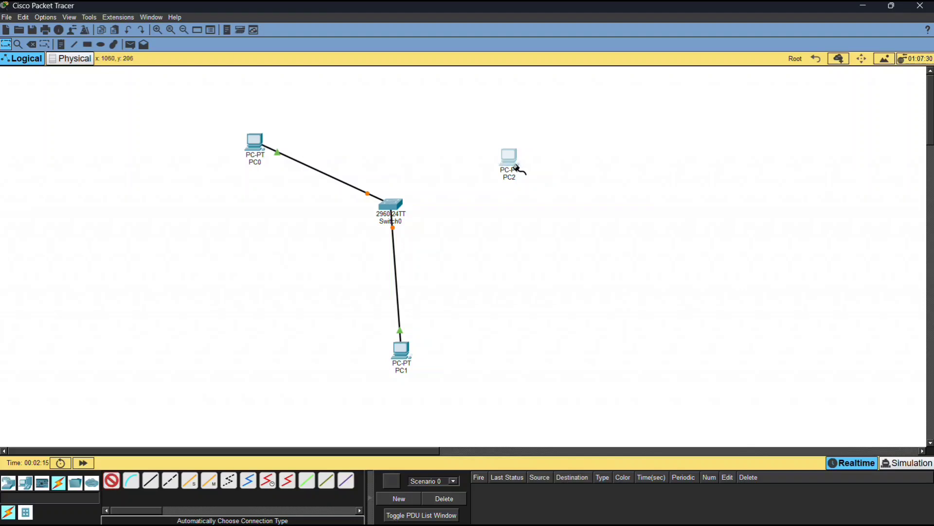
{"action": "left_click", "coordinate": [517, 167]}
{"action": "left_click", "coordinate": [534, 236]}
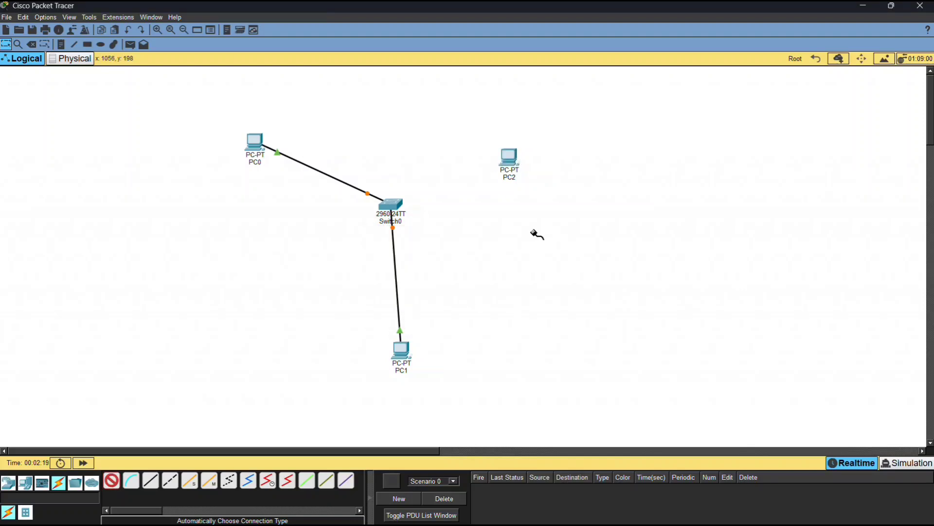
{"action": "left_click", "coordinate": [524, 172]}
{"action": "left_click", "coordinate": [400, 207]}
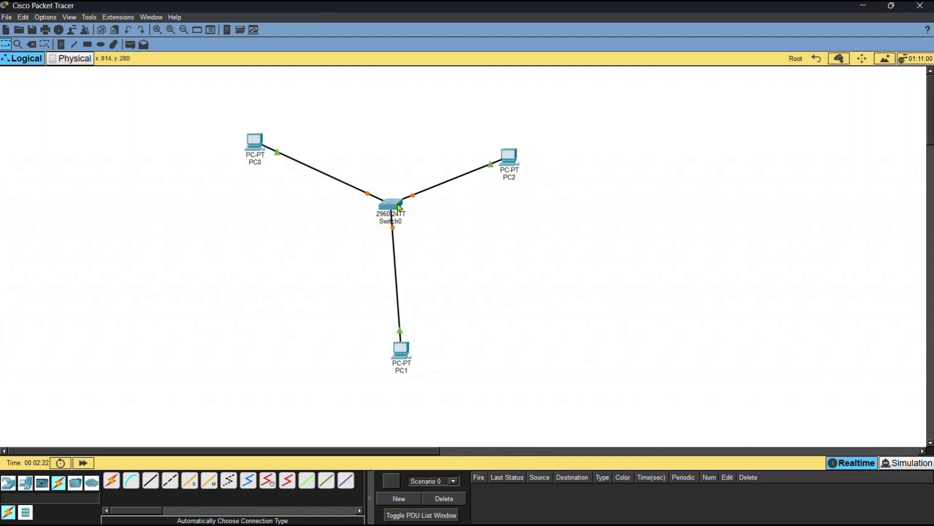
Assign PC0 the static IPv4 address 192.168.1.1 with subnet mask 255.255.255.0 and close its configuration
{"action": "left_click", "coordinate": [259, 146]}
{"action": "left_click", "coordinate": [350, 67]}
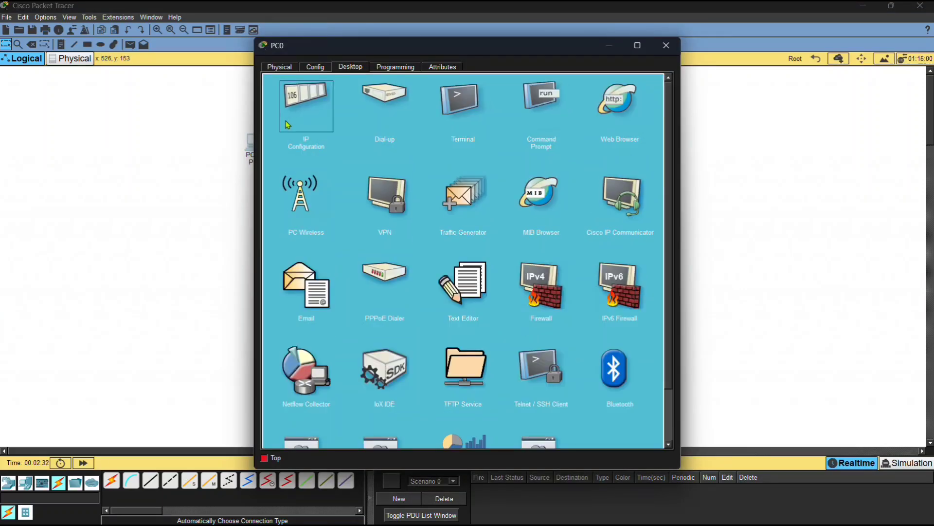
{"action": "left_click", "coordinate": [287, 124]}
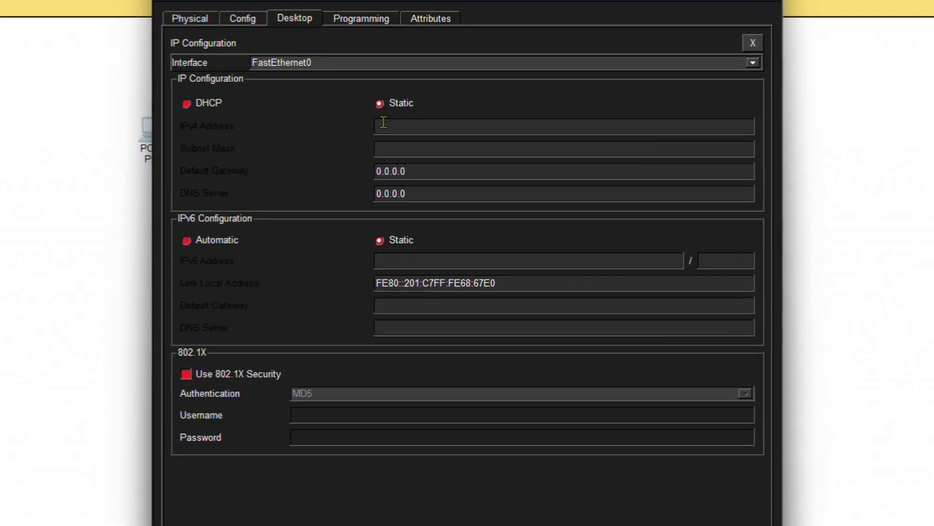
{"action": "left_click", "coordinate": [384, 122]}
{"action": "type", "text": "192.1"}
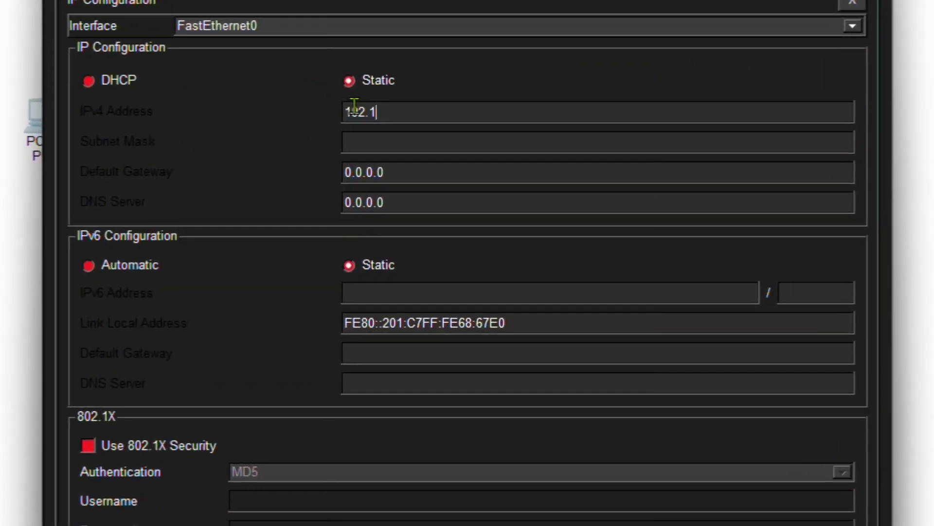
{"action": "type", "text": "68.1.1"}
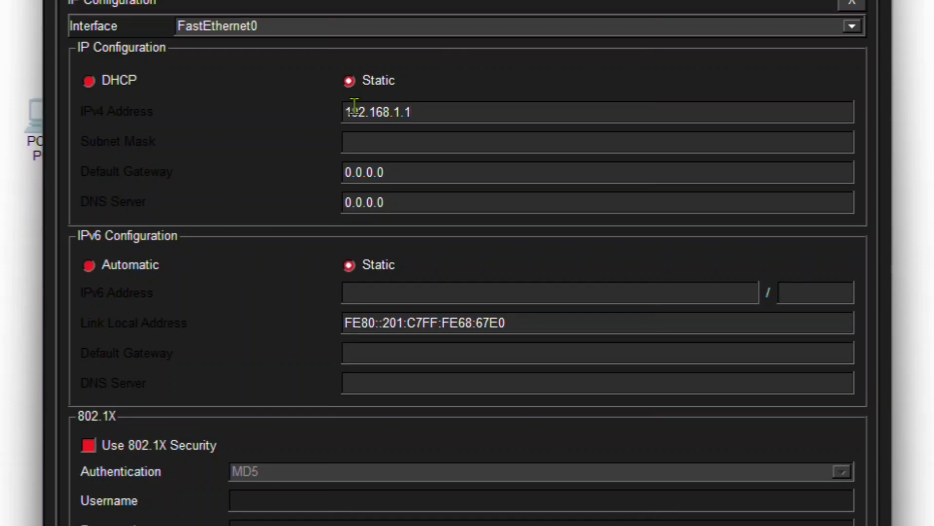
{"action": "left_click", "coordinate": [365, 142]}
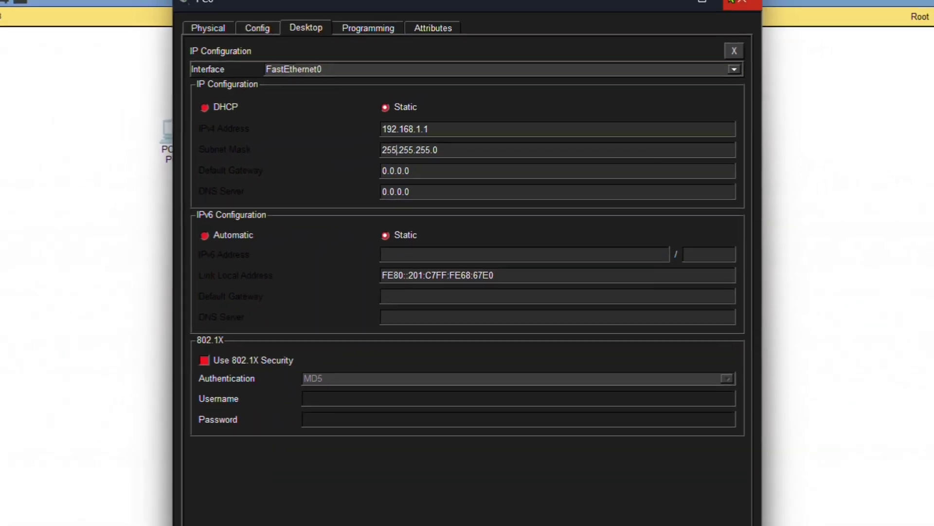
{"action": "left_click", "coordinate": [753, 3]}
Assign PC1 the static IPv4 address 192.168.1.2 with subnet mask 255.255.255.0 and close its configuration
{"action": "left_click", "coordinate": [400, 355]}
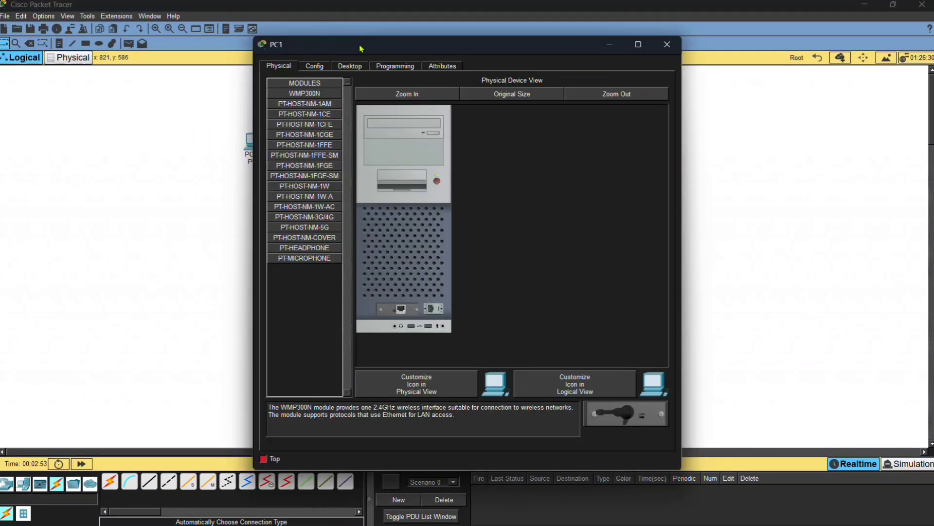
{"action": "left_click", "coordinate": [350, 66]}
{"action": "left_click", "coordinate": [312, 109]}
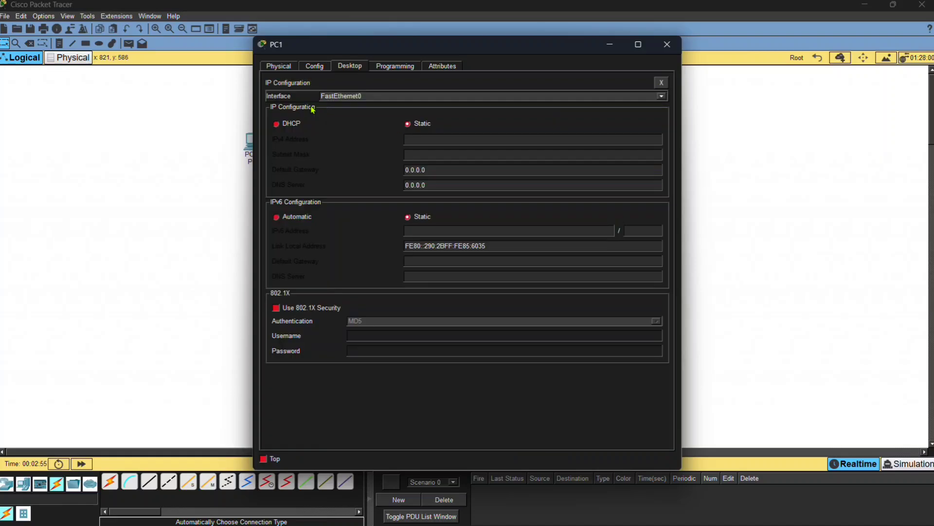
{"action": "left_click", "coordinate": [412, 139]}
{"action": "type", "text": "192.16"}
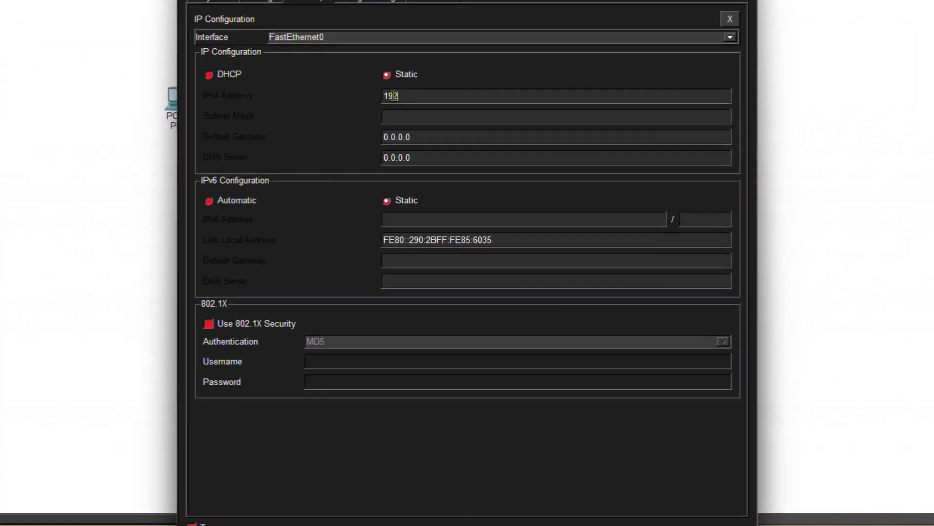
{"action": "type", "text": "8.1."}
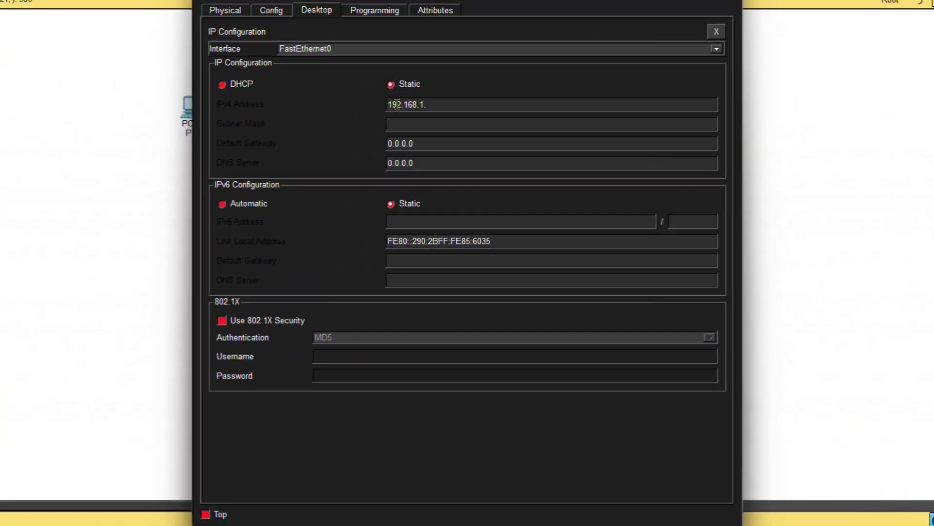
{"action": "type", "text": "2"}
{"action": "key", "text": "Tab"}
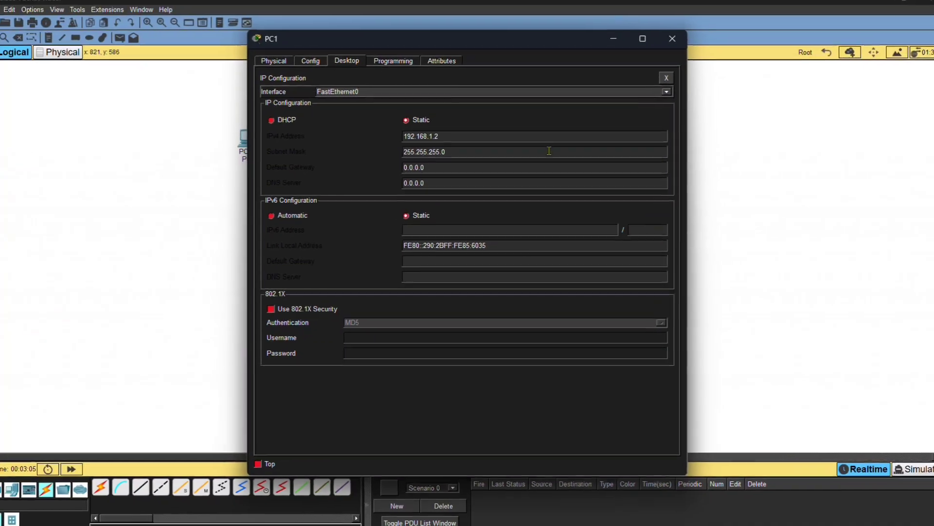
{"action": "left_click", "coordinate": [666, 43]}
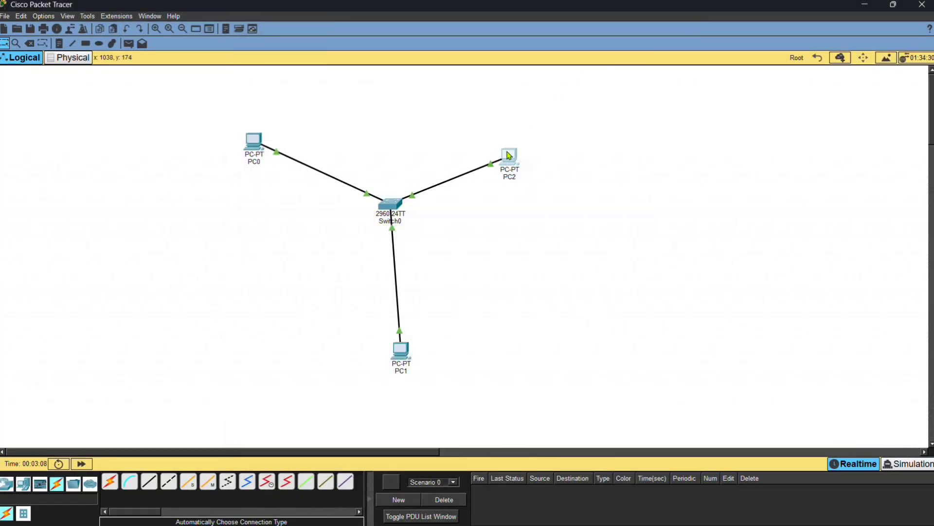
Assign PC2 the static IPv4 address 192.168.1.3 and close its configuration
{"action": "left_click", "coordinate": [508, 154]}
{"action": "left_click", "coordinate": [355, 65]}
{"action": "left_click", "coordinate": [312, 104]}
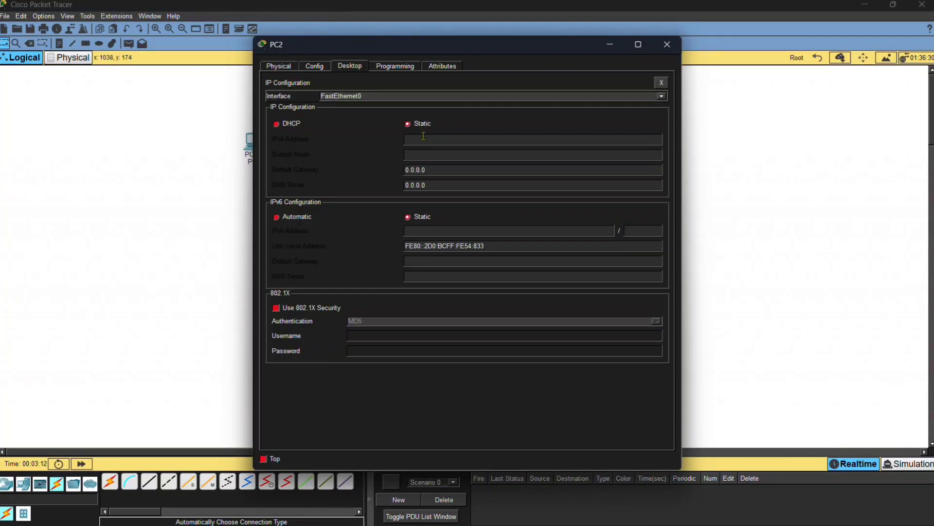
{"action": "left_click", "coordinate": [424, 139]}
{"action": "type", "text": "192."}
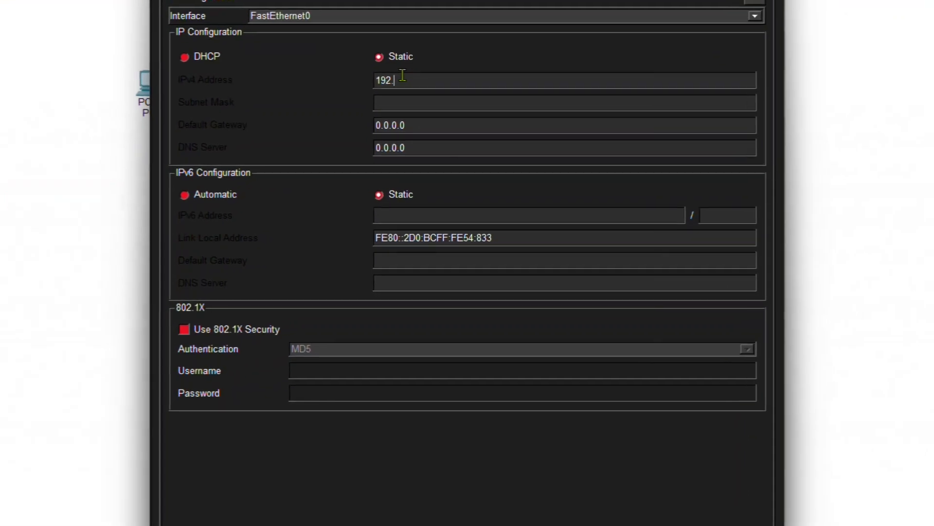
{"action": "type", "text": "168.1.3"}
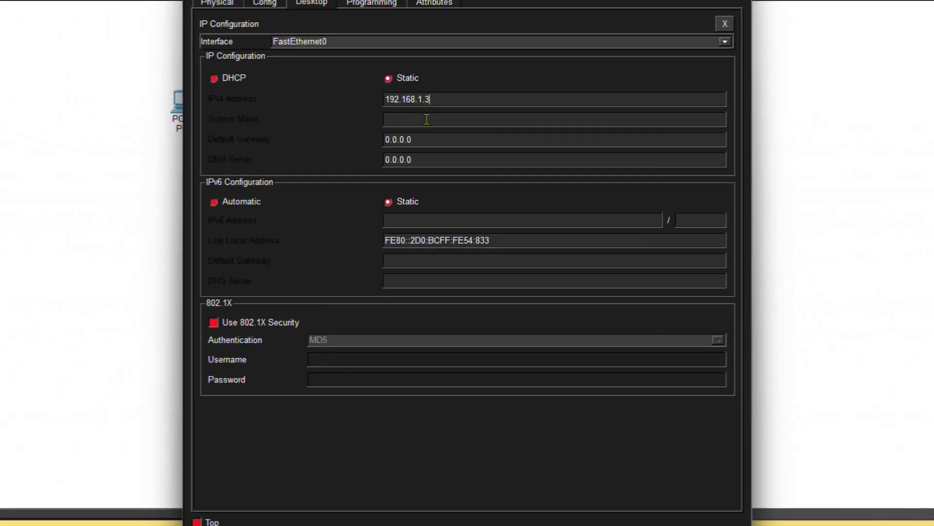
{"action": "left_click", "coordinate": [413, 76]}
{"action": "left_click", "coordinate": [665, 46]}
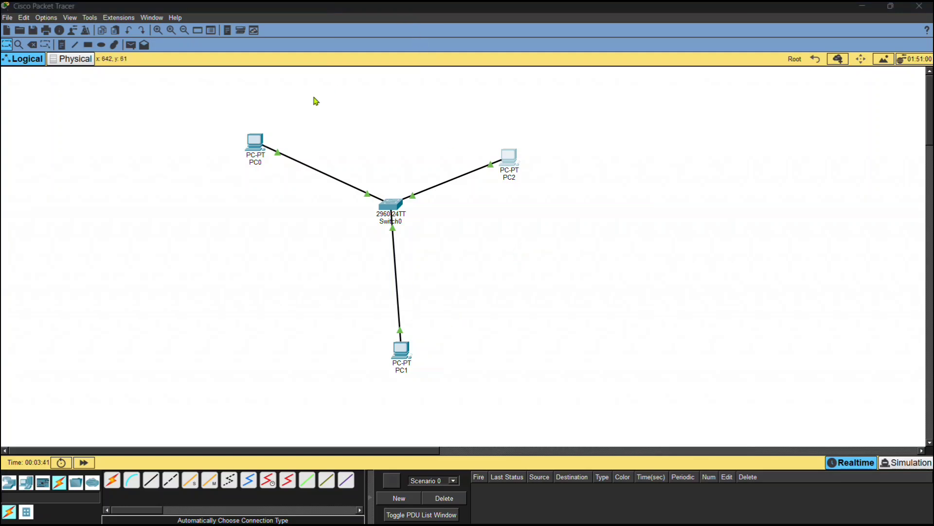
Ping 192.168.1.3 from PC0's command prompt and examine the replies and packet statistics
{"action": "left_click", "coordinate": [259, 148]}
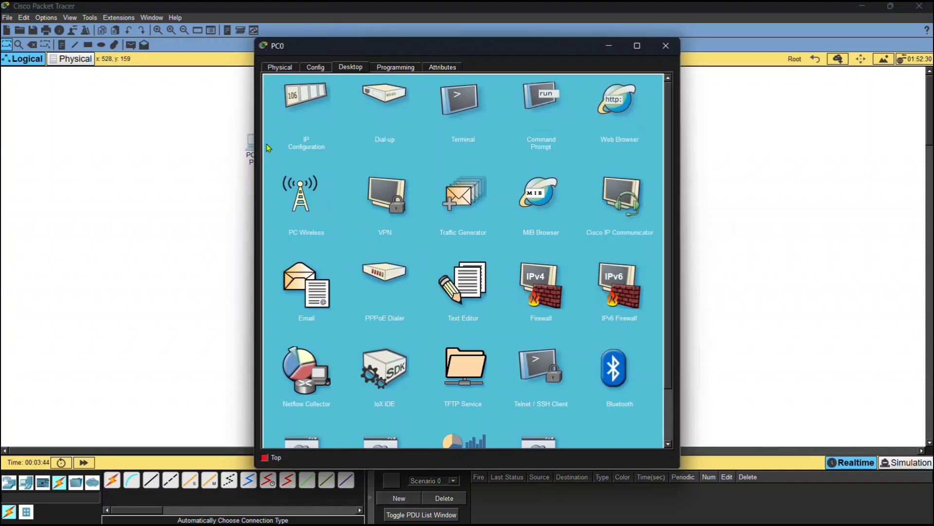
{"action": "left_click", "coordinate": [536, 106]}
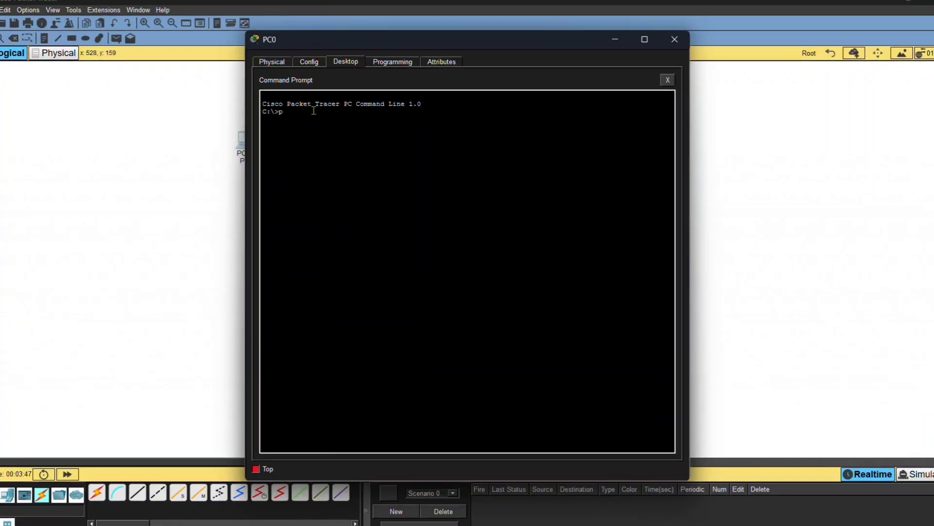
{"action": "type", "text": "ping 192.168"}
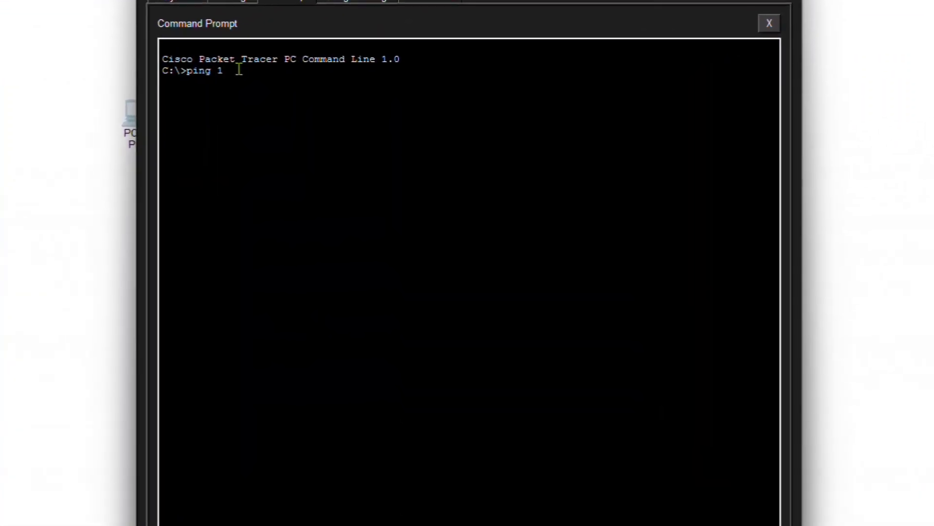
{"action": "type", "text": "."}
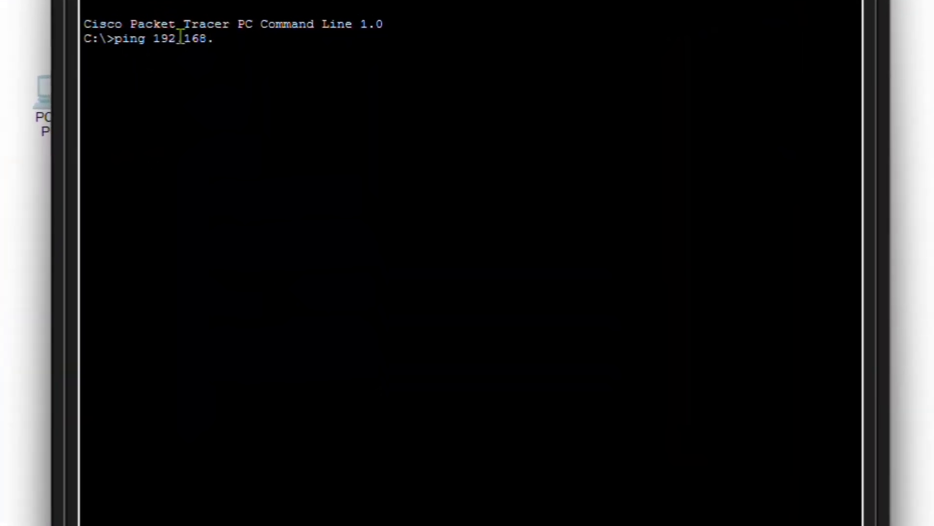
{"action": "type", "text": "1.3"}
{"action": "key", "text": "Return"}
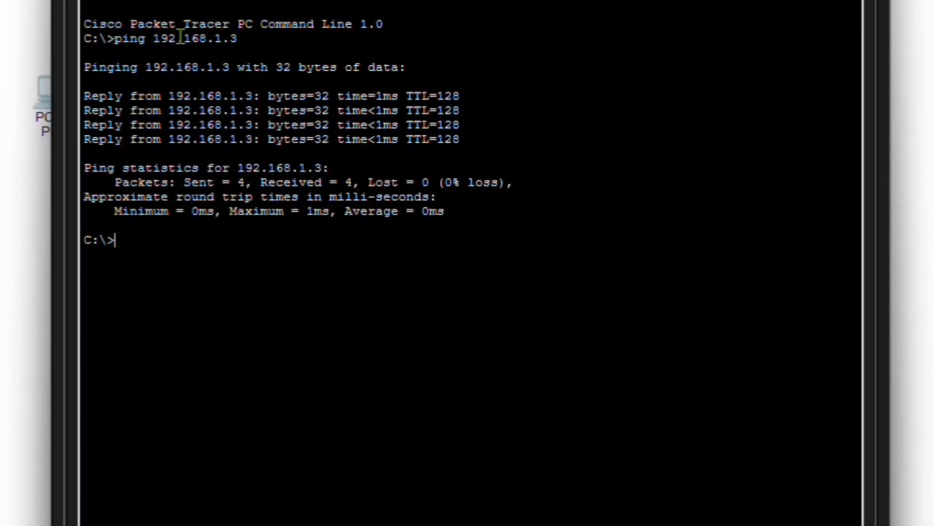
{"action": "left_click_drag", "start_coordinate": [454, 197], "coordinate": [109, 182]}
{"action": "left_click", "coordinate": [311, 152]}
{"action": "left_click_drag", "start_coordinate": [463, 141], "coordinate": [84, 80]}
{"action": "left_click", "coordinate": [299, 240]}
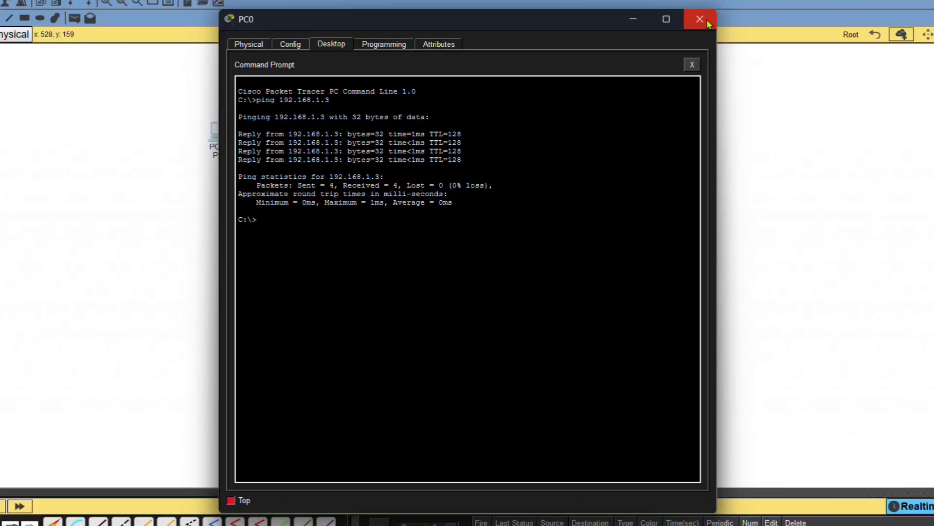
Close PC0's window, open Switch0's command-line interface, and review its startup log from the beginning
{"action": "left_click", "coordinate": [705, 21]}
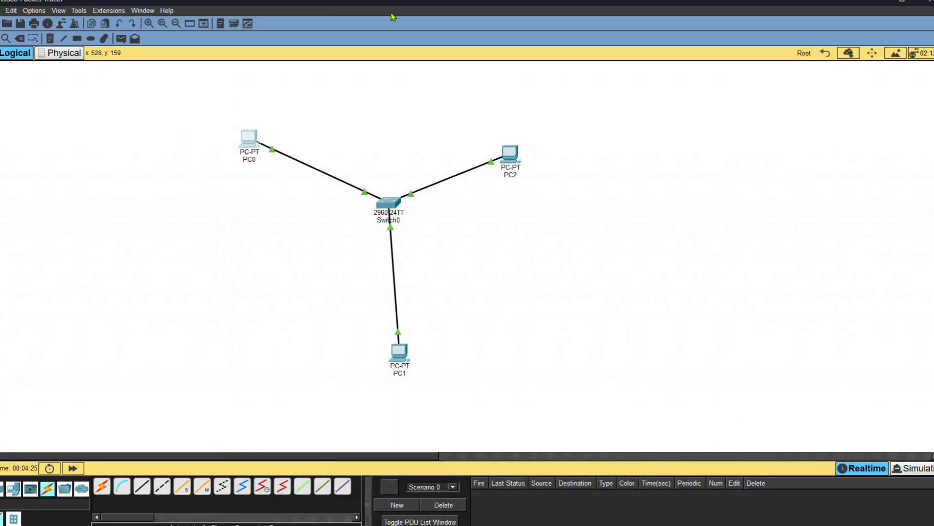
{"action": "left_click", "coordinate": [389, 207]}
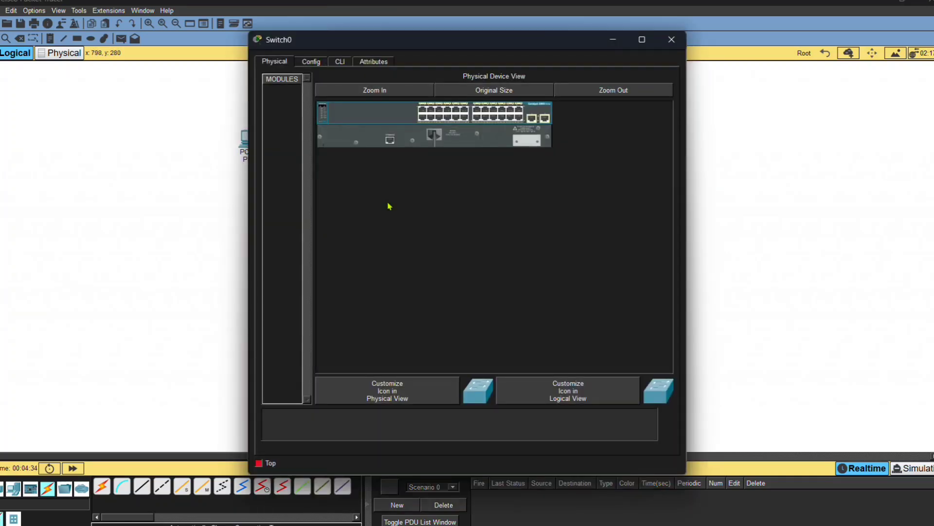
{"action": "left_click", "coordinate": [340, 64]}
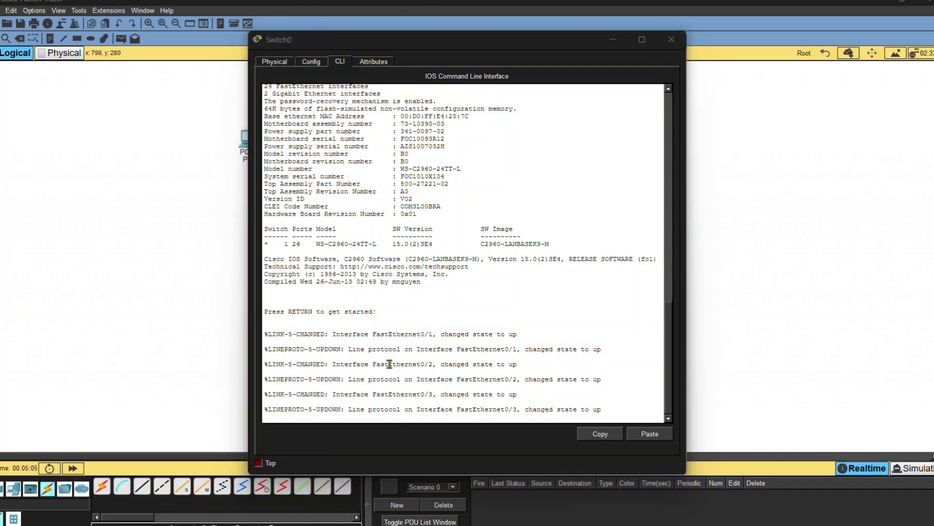
{"action": "left_click", "coordinate": [668, 91]}
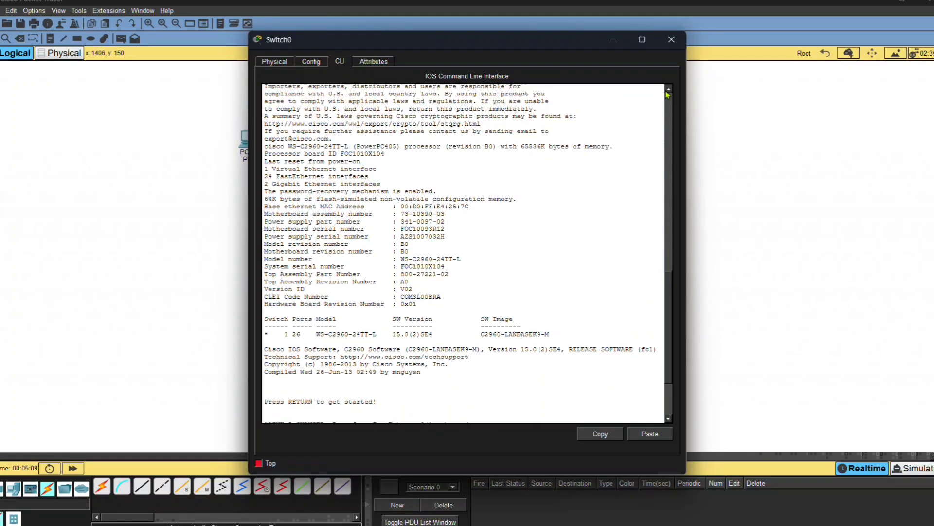
{"action": "left_click", "coordinate": [668, 93]}
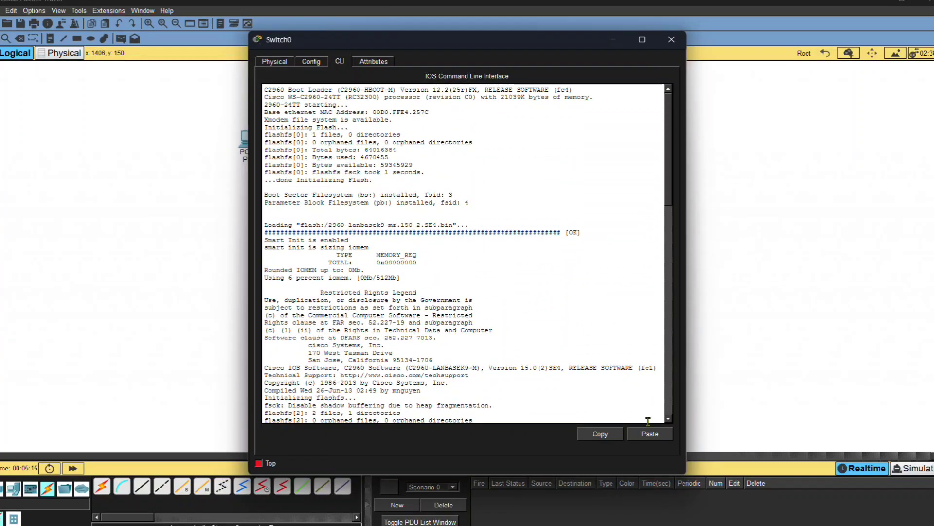
Enter privileged mode on Switch0 with enable, run show mac address-table, examine the learned entries, and minimize the switch window
{"action": "key", "text": "Return"}
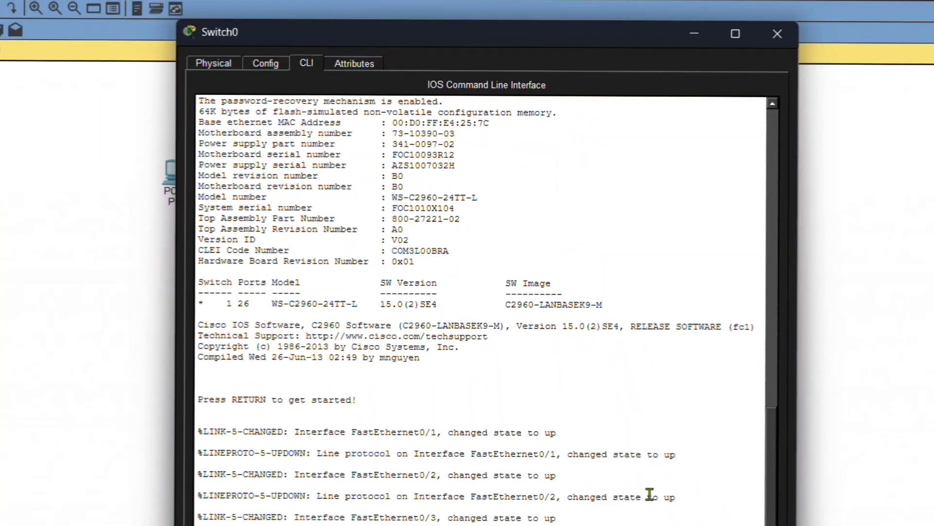
{"action": "type", "text": "enable"}
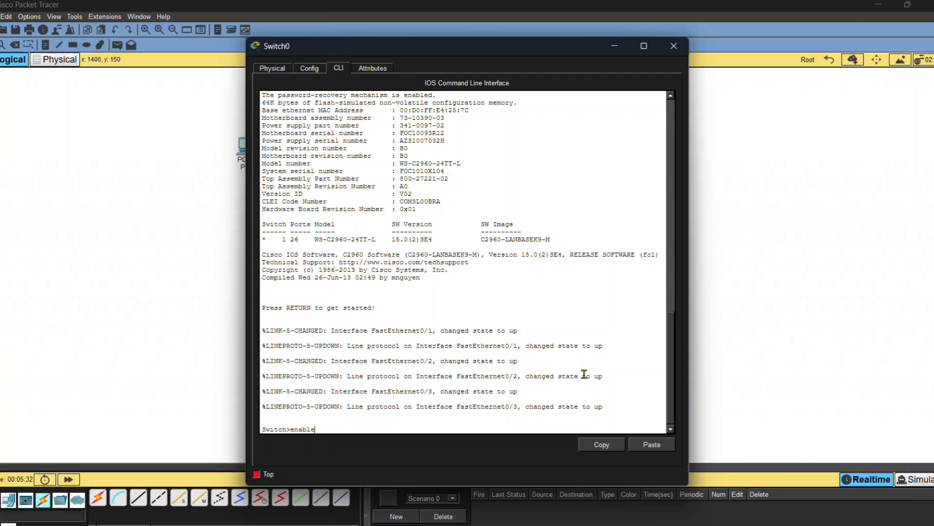
{"action": "key", "text": "Return"}
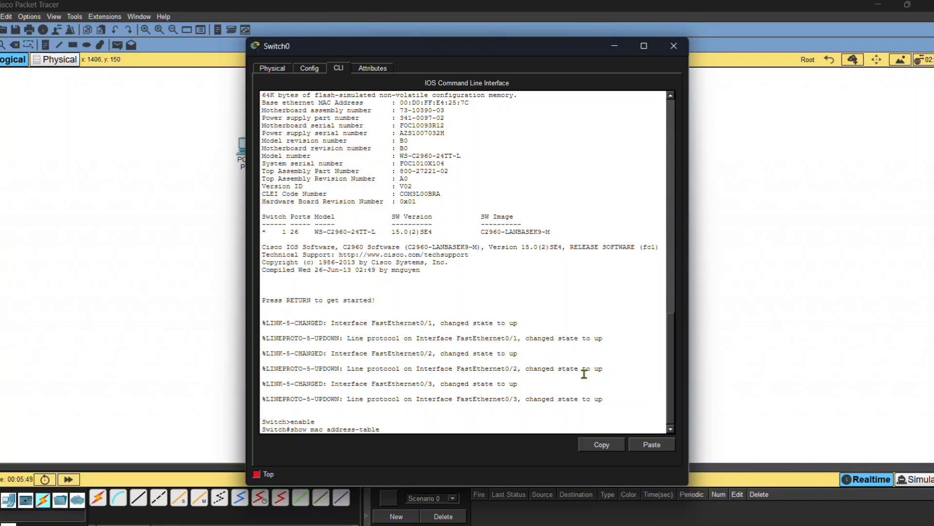
{"action": "key", "text": "Return"}
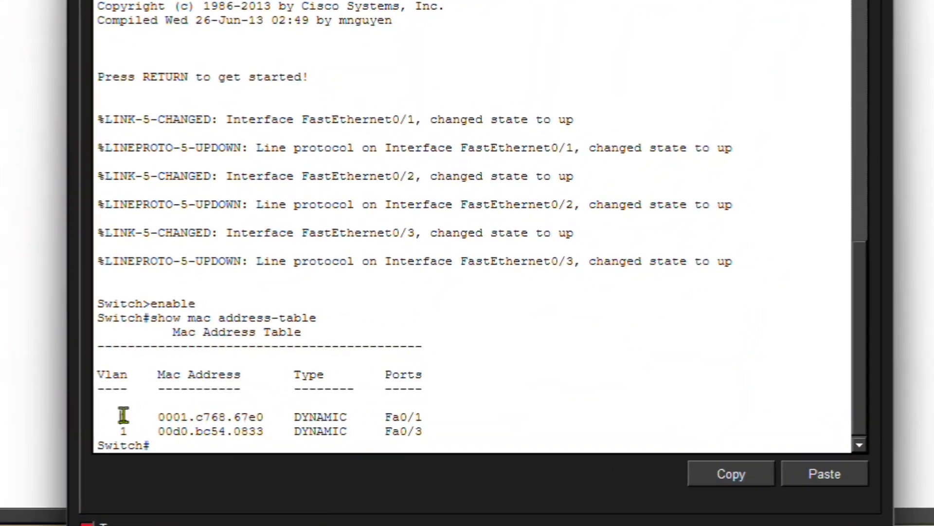
{"action": "left_click_drag", "start_coordinate": [155, 416], "coordinate": [433, 428]}
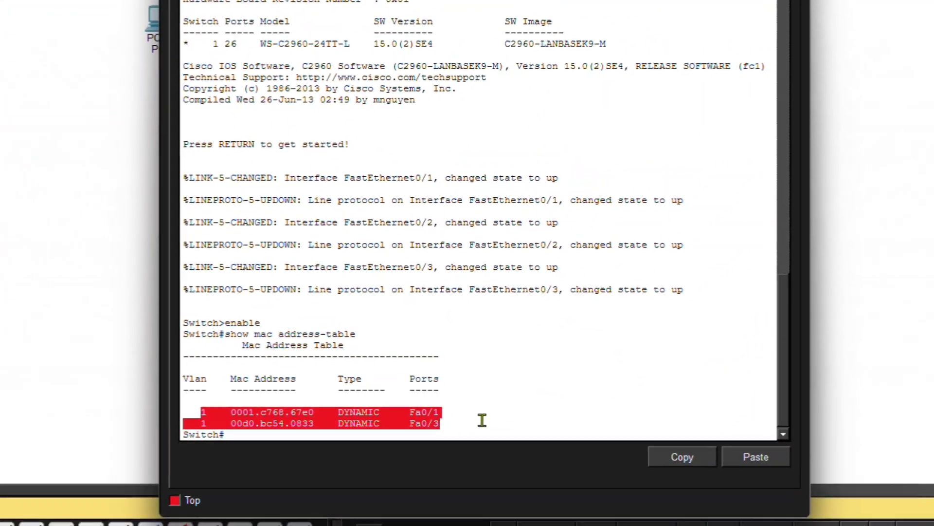
{"action": "left_click", "coordinate": [476, 429]}
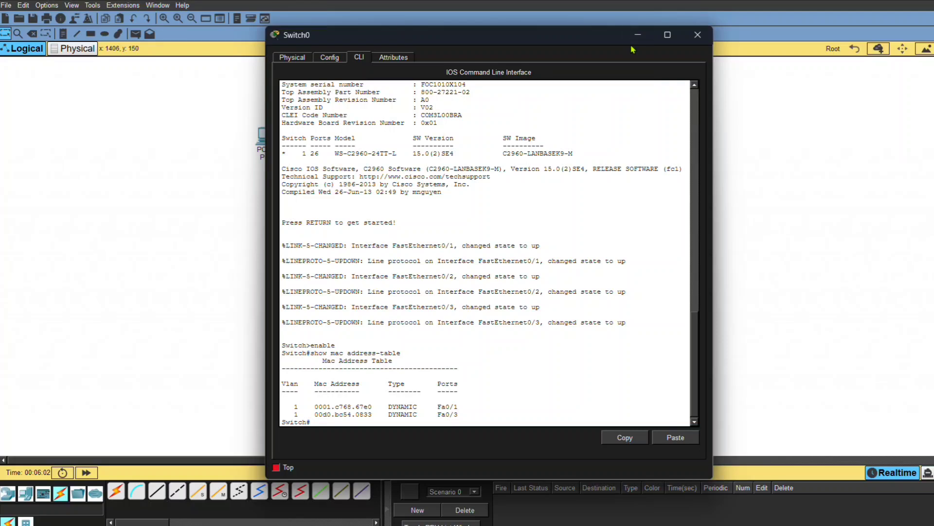
{"action": "left_click", "coordinate": [638, 35]}
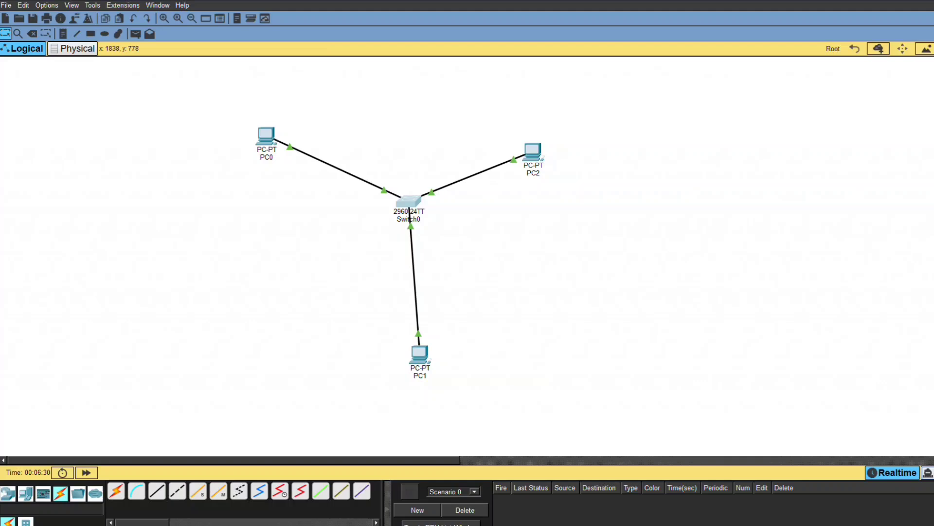
Switch to Simulation mode and edit the IPv4 event filters so that only ICMP remains enabled
{"action": "key", "text": "shift+s"}
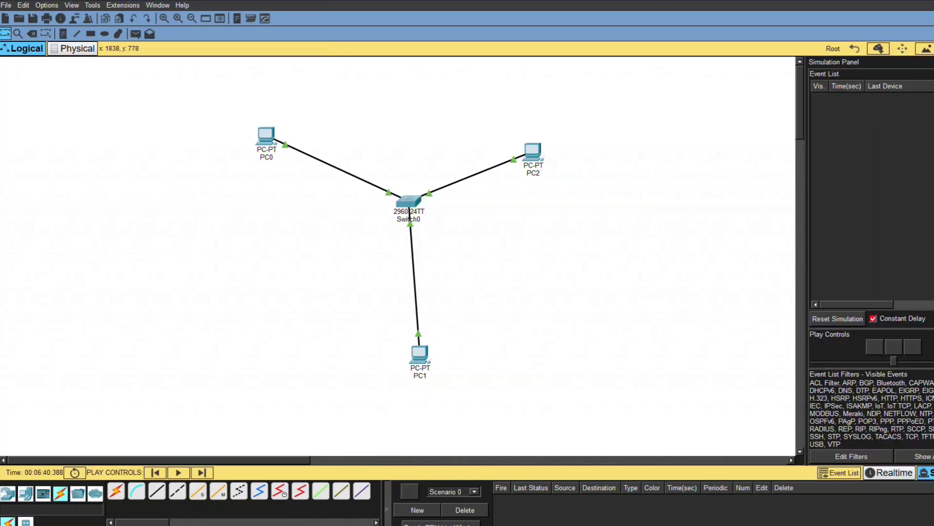
{"action": "left_click", "coordinate": [851, 456]}
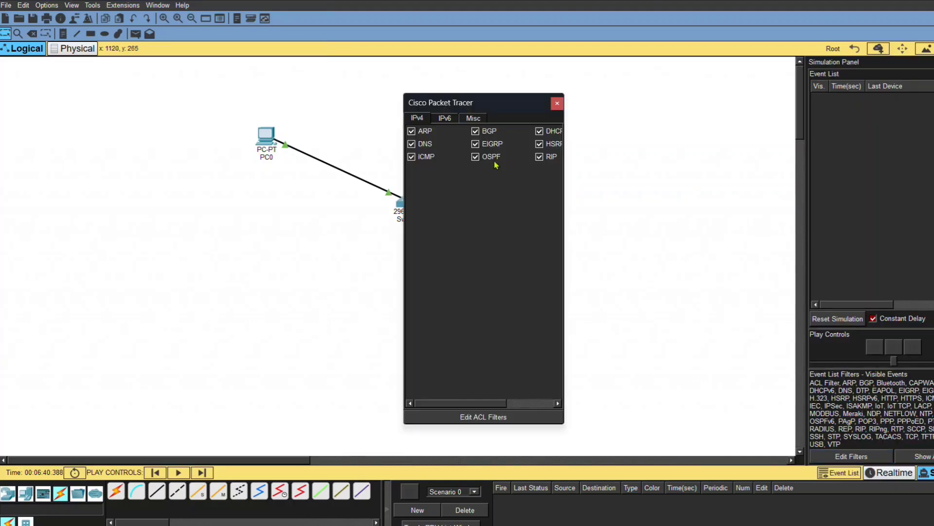
{"action": "left_click", "coordinate": [411, 144]}
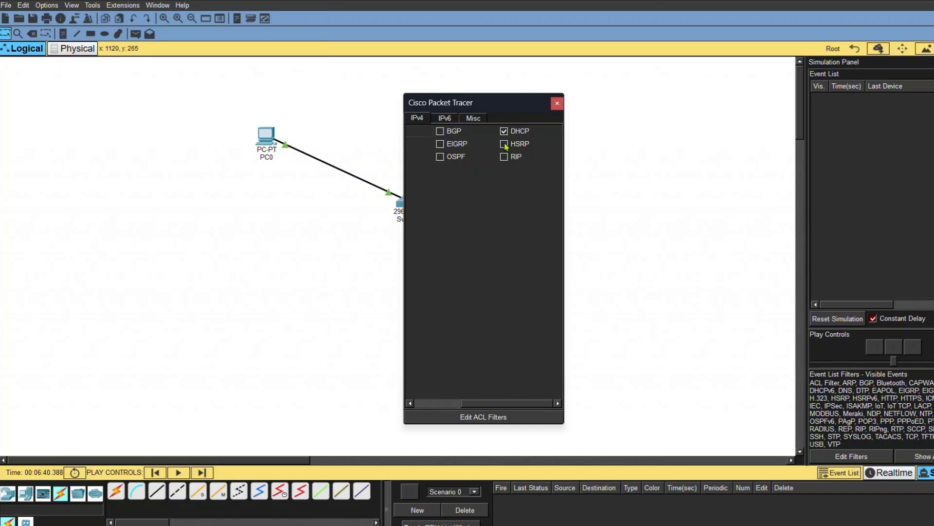
{"action": "scroll", "coordinate": [480, 168], "scroll_direction": "left", "scroll_amount": 3}
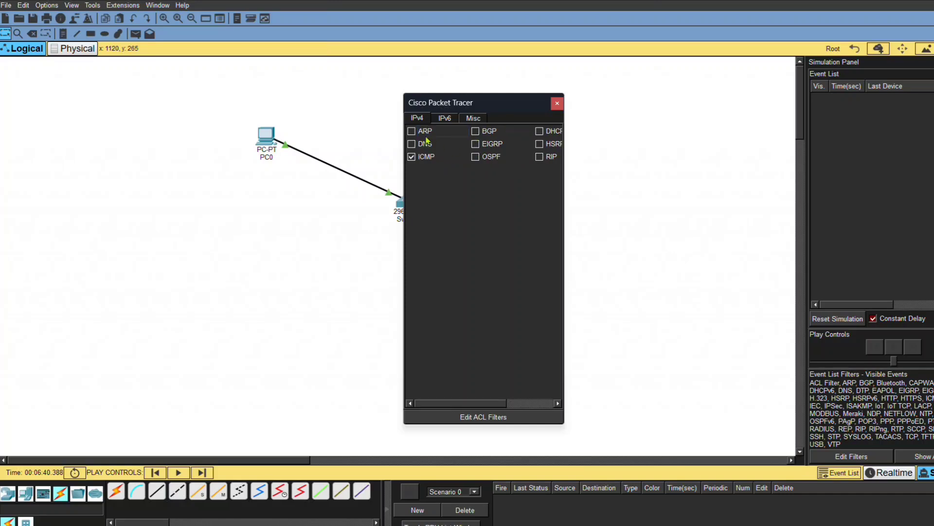
{"action": "left_click", "coordinate": [557, 103]}
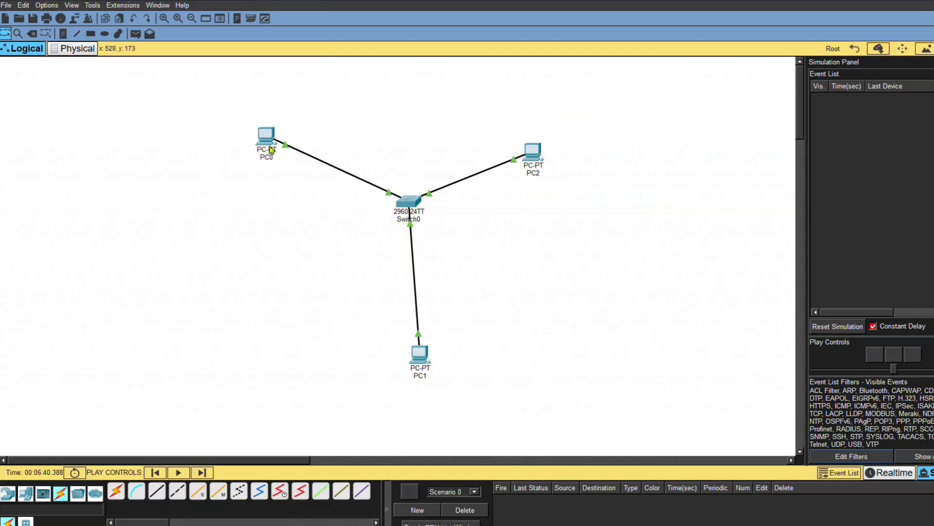
Ping 192.168.1.3 from PC0's command prompt in Simulation mode and play the packet simulation
{"action": "left_click", "coordinate": [265, 139]}
{"action": "left_click", "coordinate": [563, 97]}
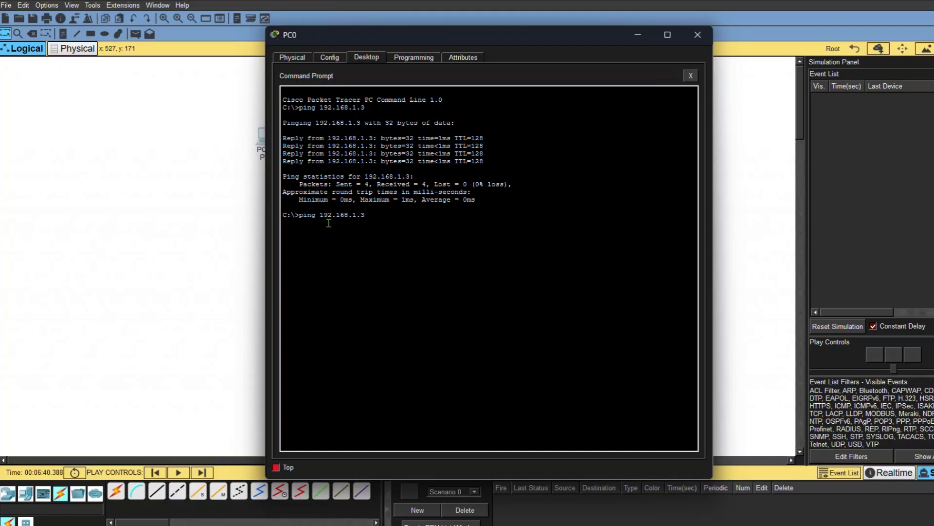
{"action": "key", "text": "Return"}
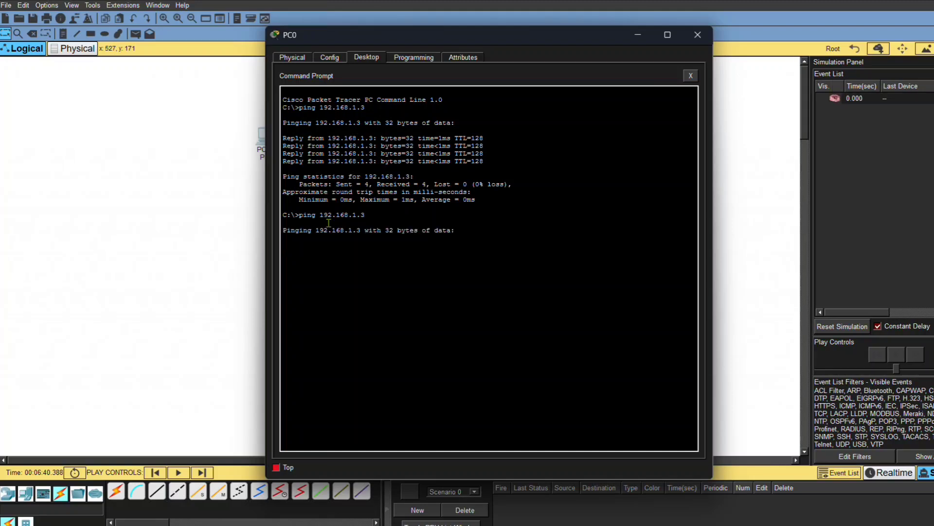
{"action": "left_click", "coordinate": [642, 34]}
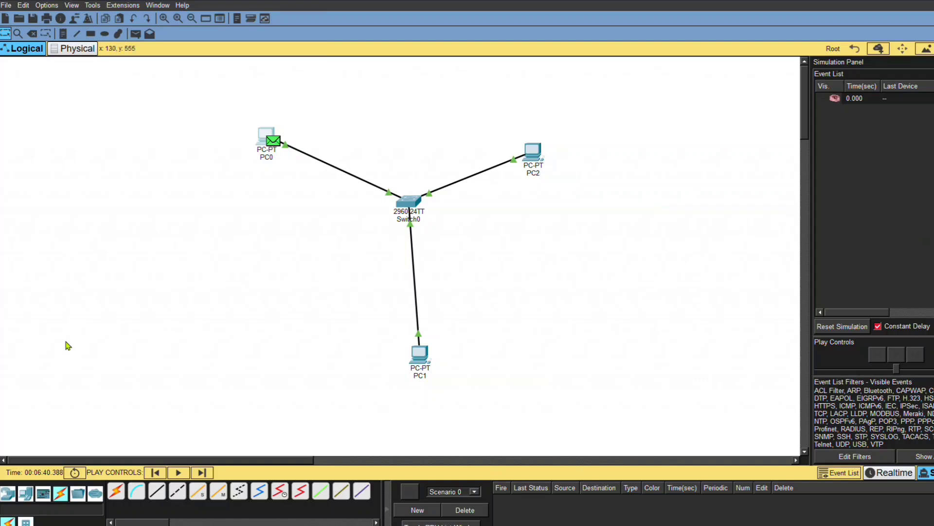
{"action": "left_click", "coordinate": [179, 472]}
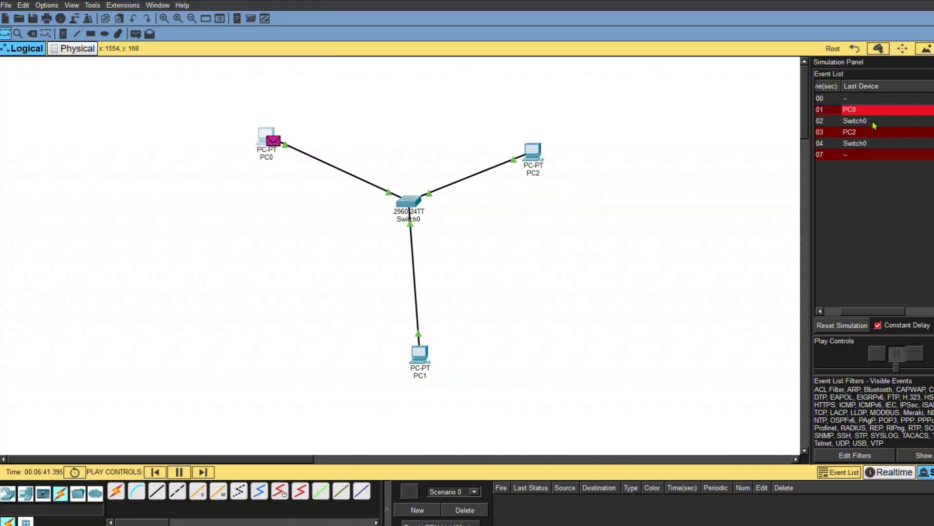
Inspect the PDU information of the PC0 event at 1.007 s and widen the Simulation Panel to reveal the At Device column
{"action": "left_click", "coordinate": [886, 155]}
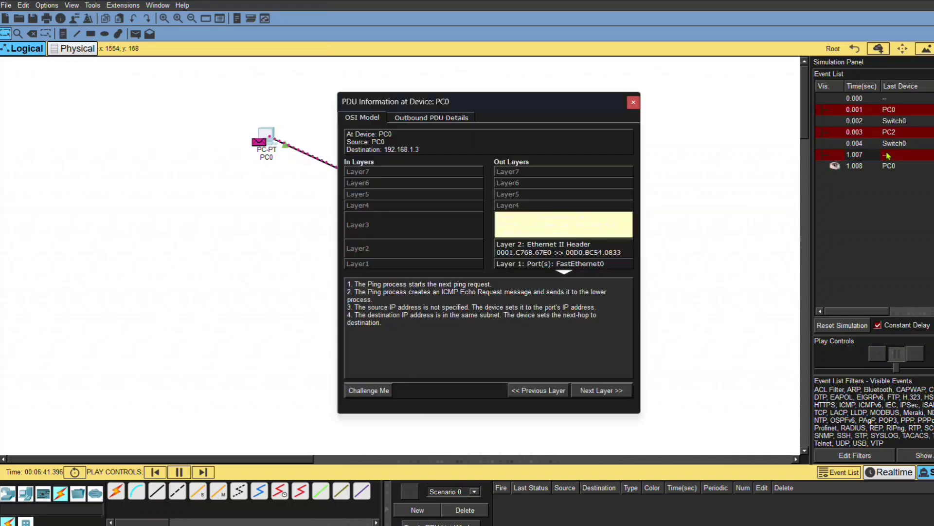
{"action": "left_click", "coordinate": [633, 101]}
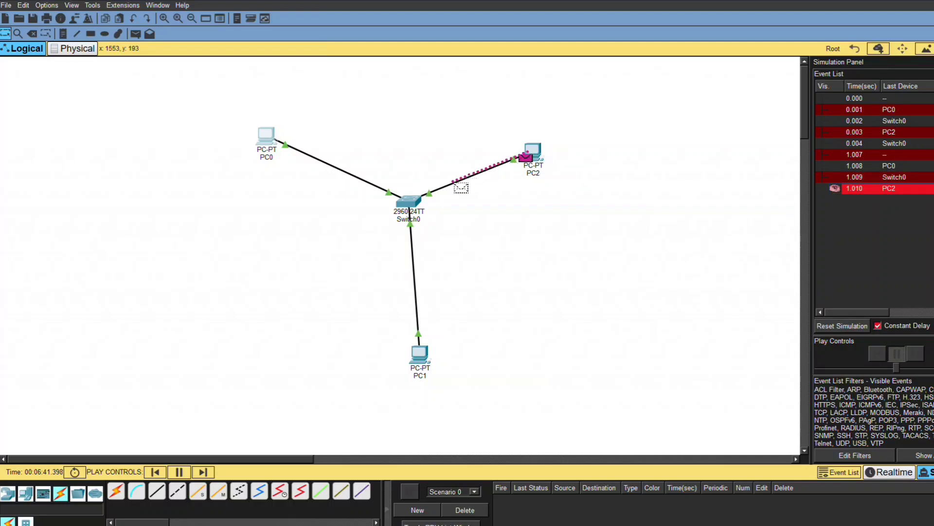
{"action": "left_click_drag", "start_coordinate": [869, 311], "coordinate": [933, 311]}
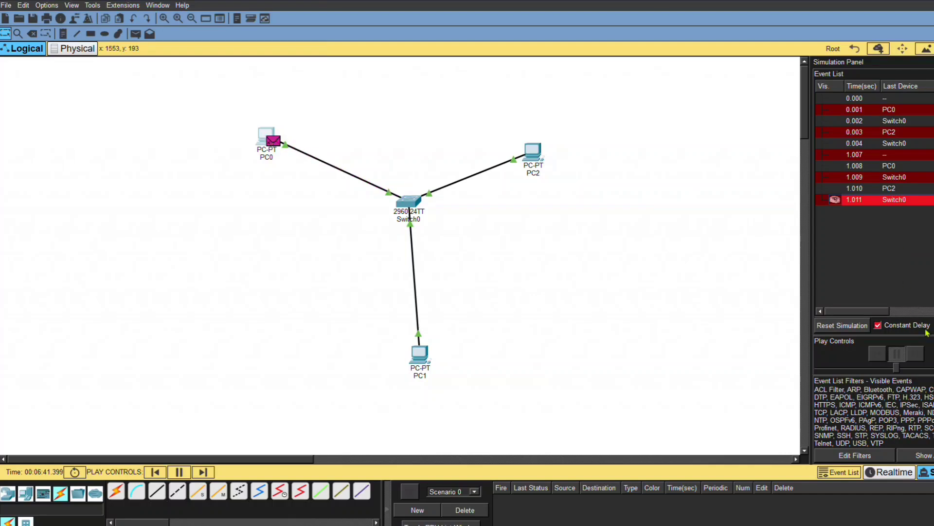
{"action": "left_click_drag", "start_coordinate": [810, 262], "coordinate": [635, 233]}
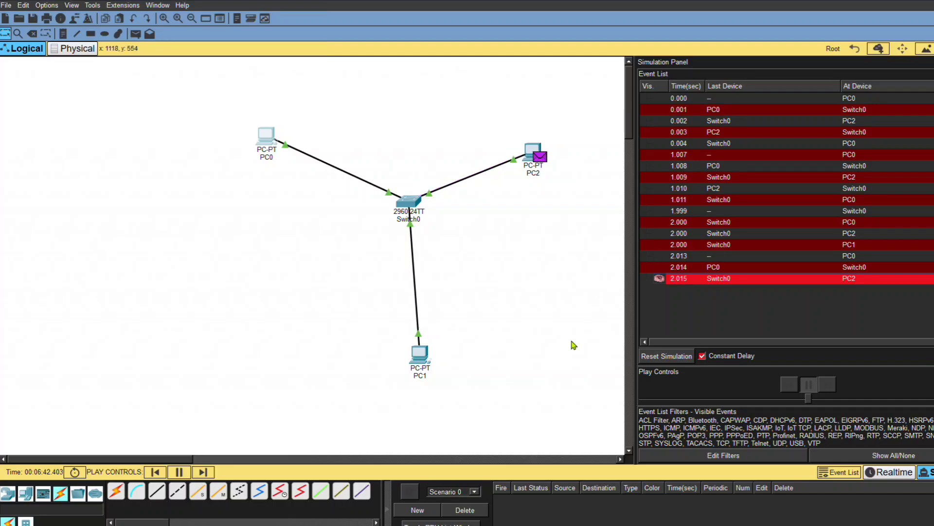
{"action": "scroll", "coordinate": [579, 358], "scroll_direction": "down", "scroll_amount": 3}
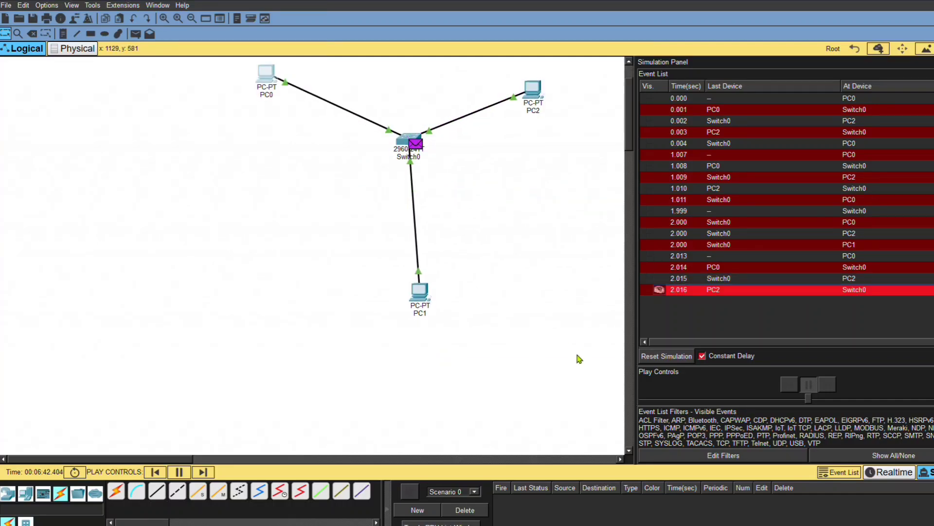
{"action": "scroll", "coordinate": [445, 98], "scroll_direction": "up", "scroll_amount": 3}
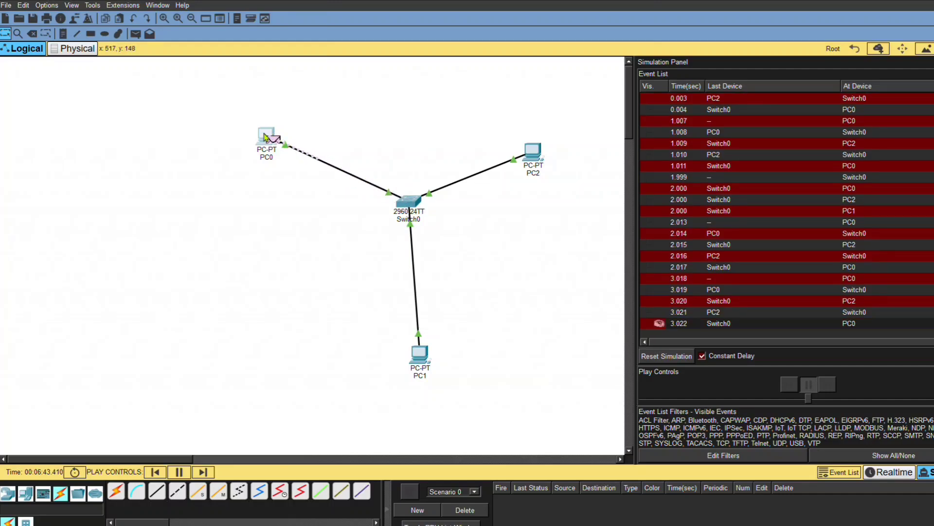
{"action": "left_click", "coordinate": [260, 157]}
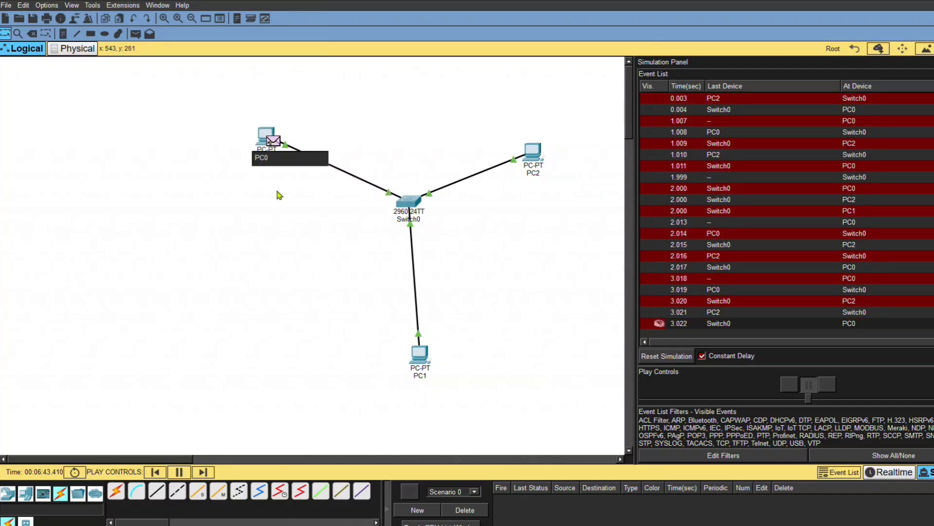
{"action": "left_click", "coordinate": [276, 192]}
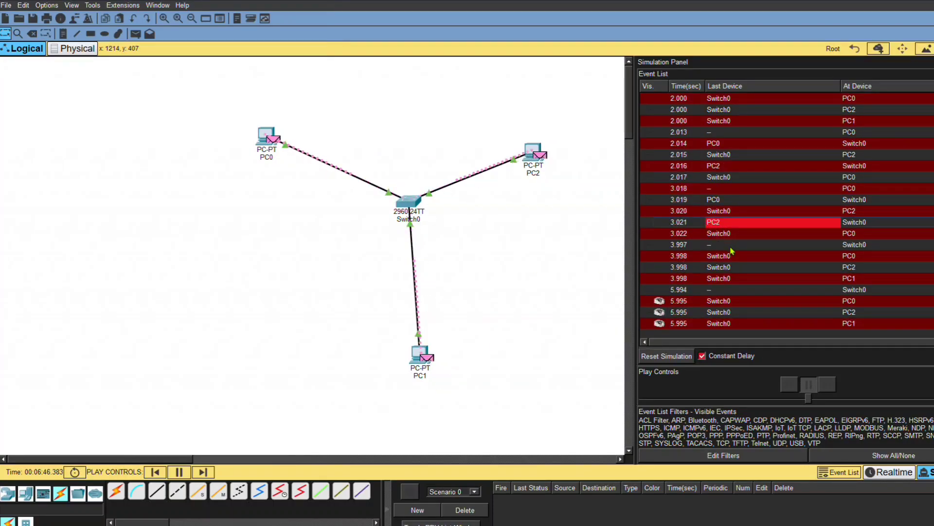
Examine the PDU information of an STP event at Switch0 and of the switch's frame arriving at PC2
{"action": "left_click", "coordinate": [733, 247]}
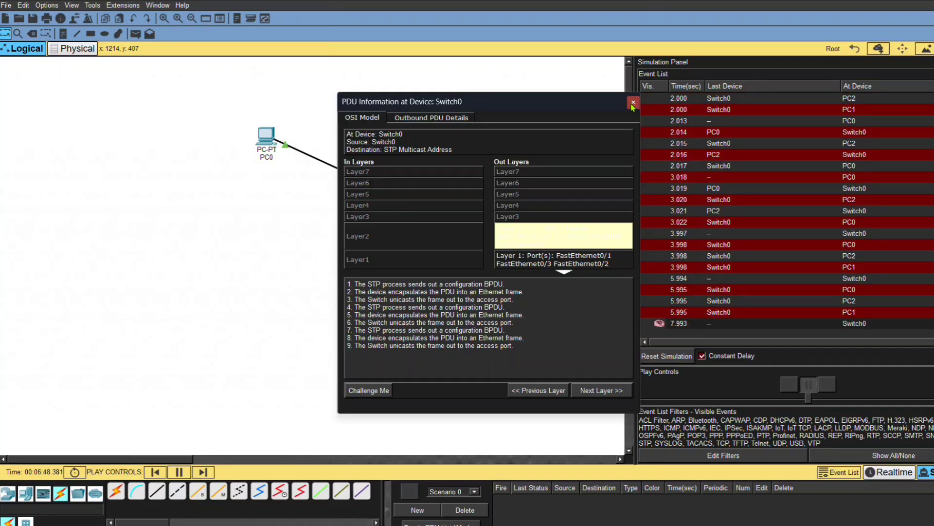
{"action": "left_click", "coordinate": [633, 103]}
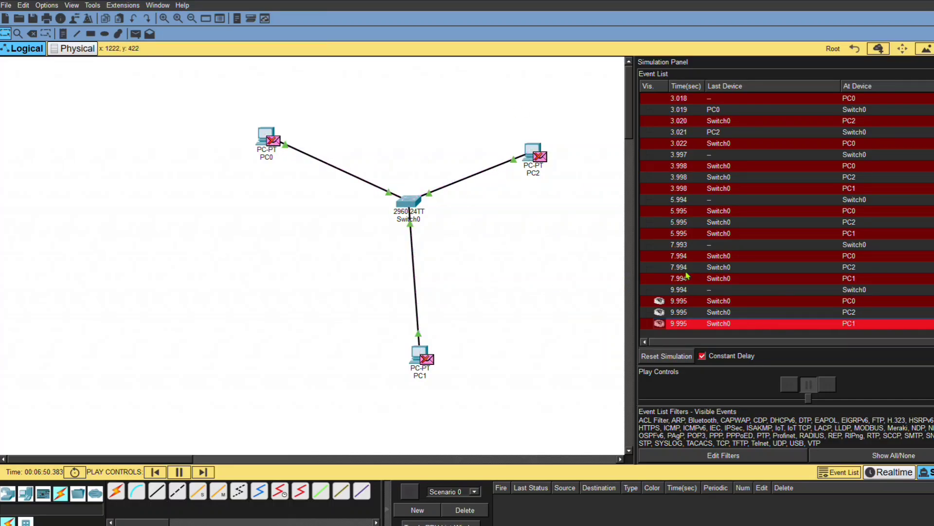
{"action": "left_click", "coordinate": [544, 161]}
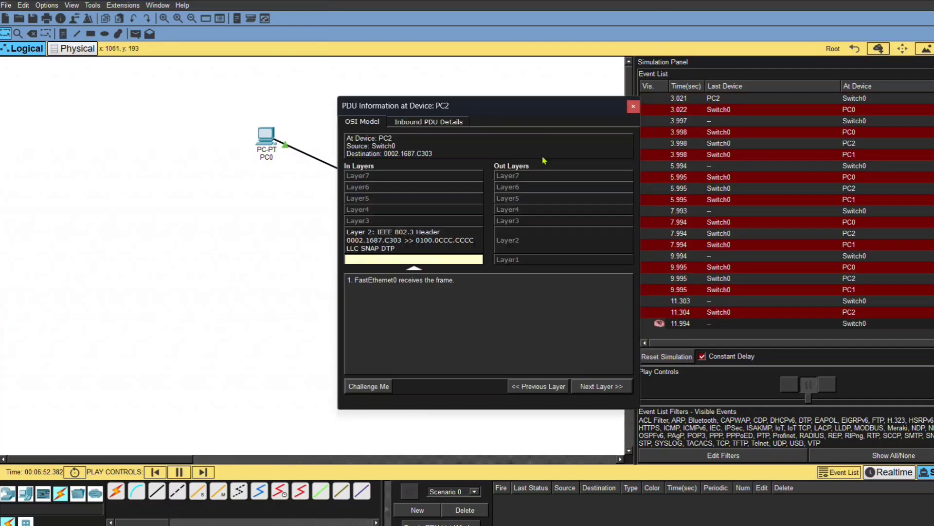
{"action": "left_click", "coordinate": [633, 106]}
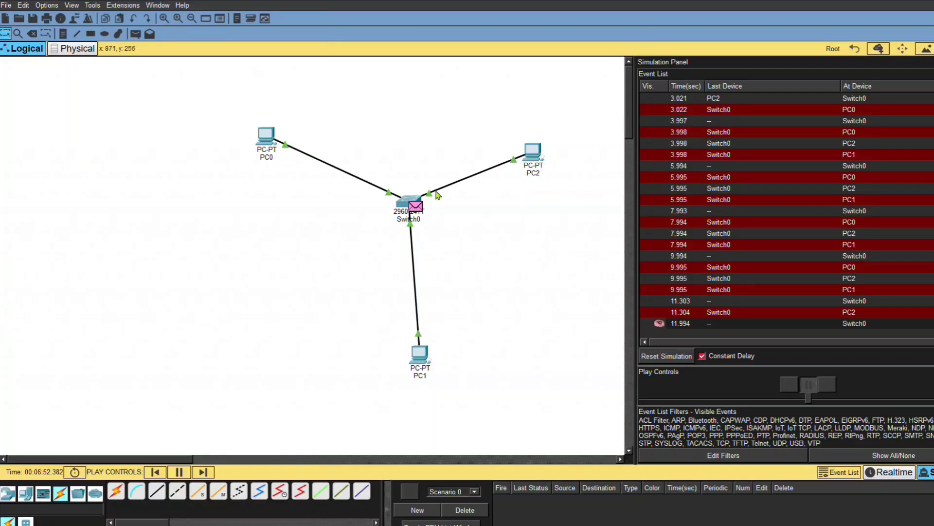
{"action": "mouse_move", "coordinate": [409, 221]}
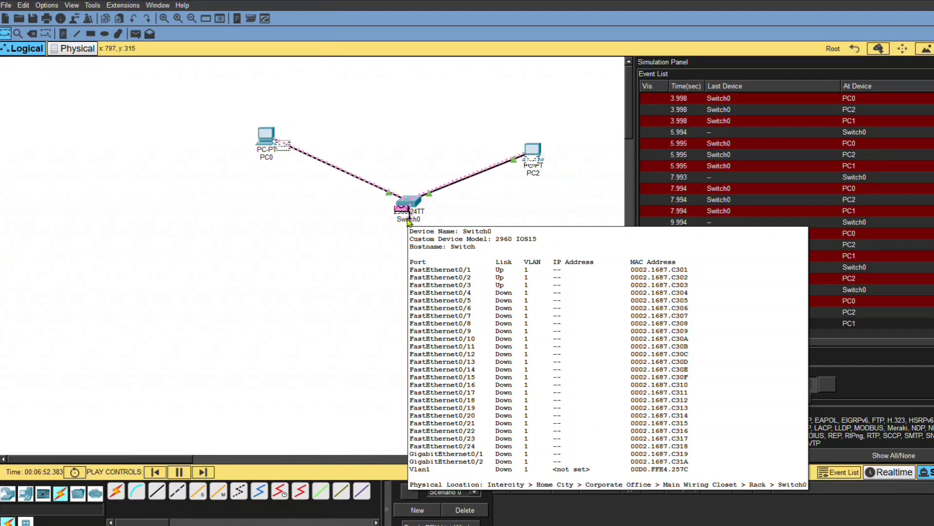